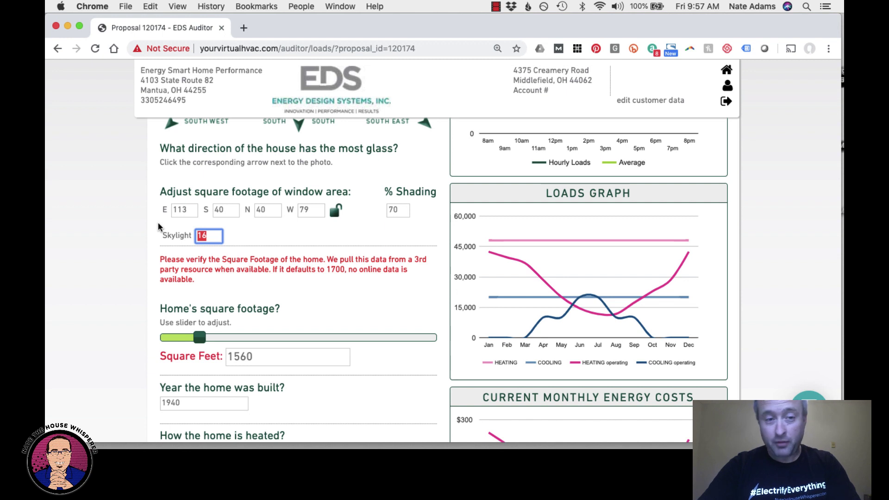
Set the home's water heating source to Electric
scroll(160, 227, down, 2)
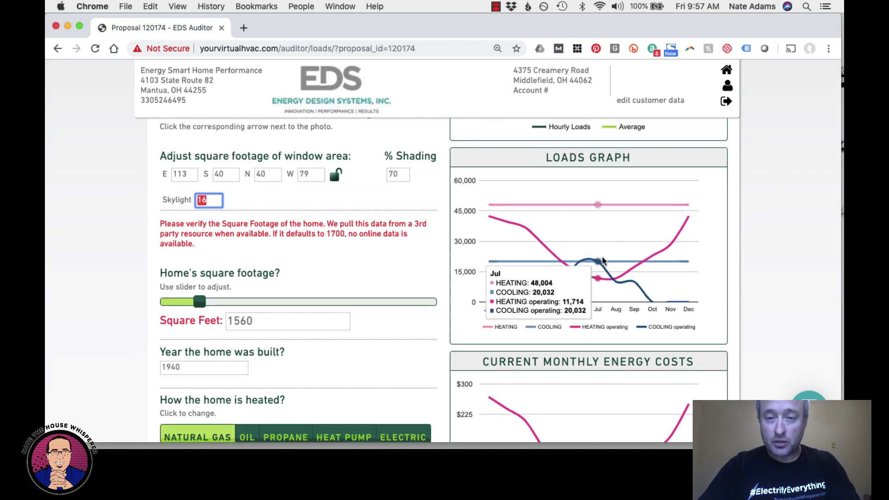
mouse_move(579, 271)
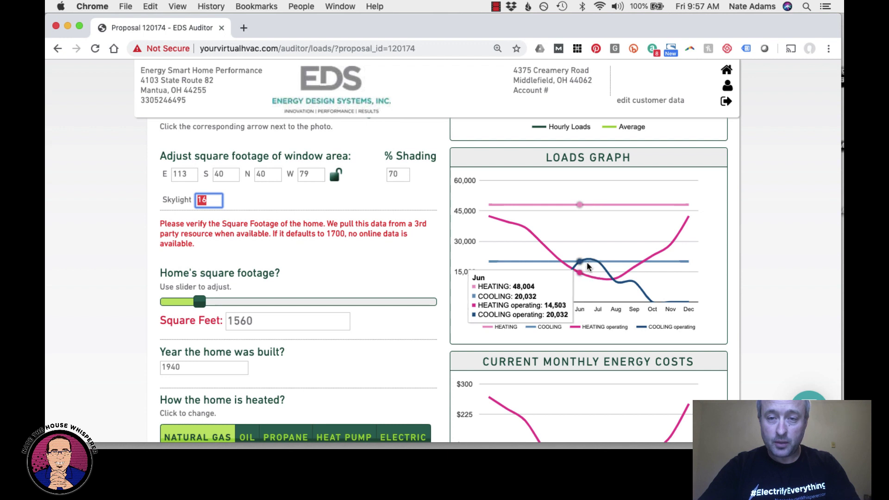
mouse_move(529, 248)
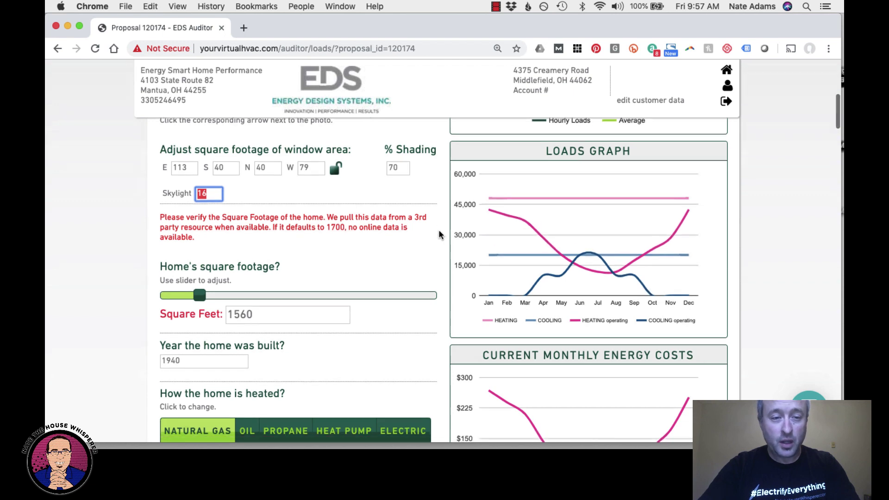
scroll(439, 235, down, 5)
scroll(439, 235, down, 5)
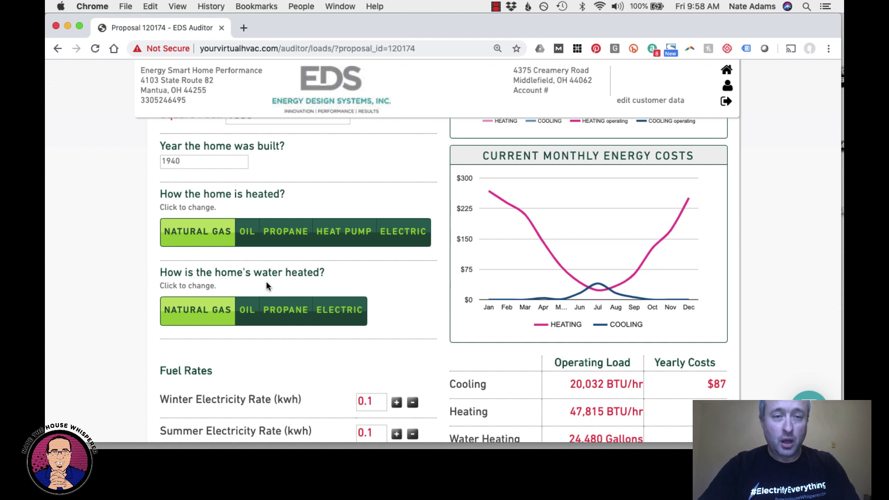
click(338, 311)
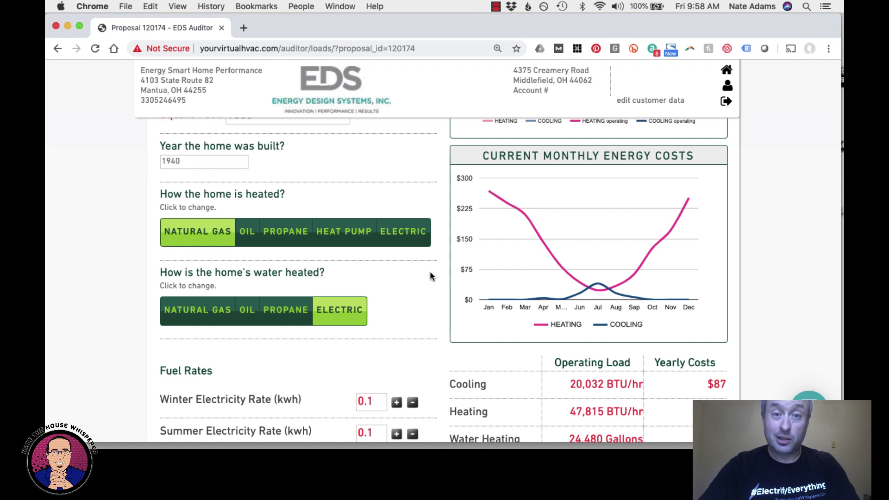
Set both the winter and summer electricity rates to 0.13 per kWh
scroll(430, 276, down, 5)
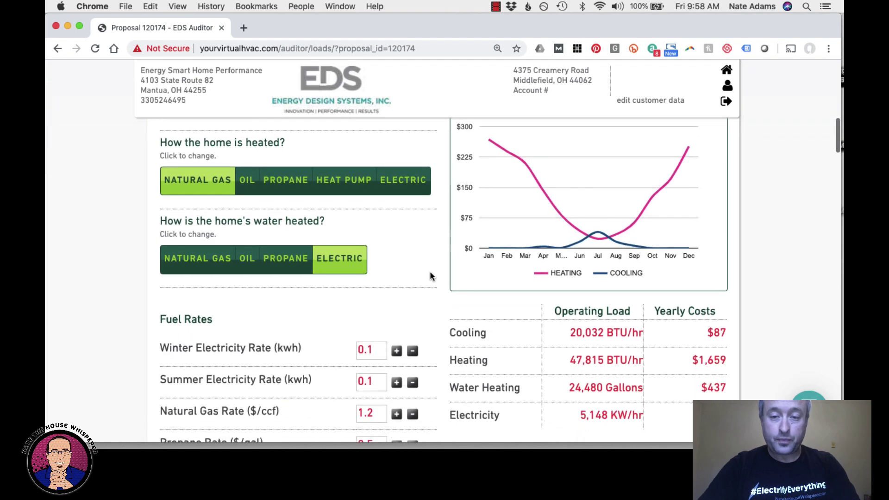
scroll(430, 271, down, 2)
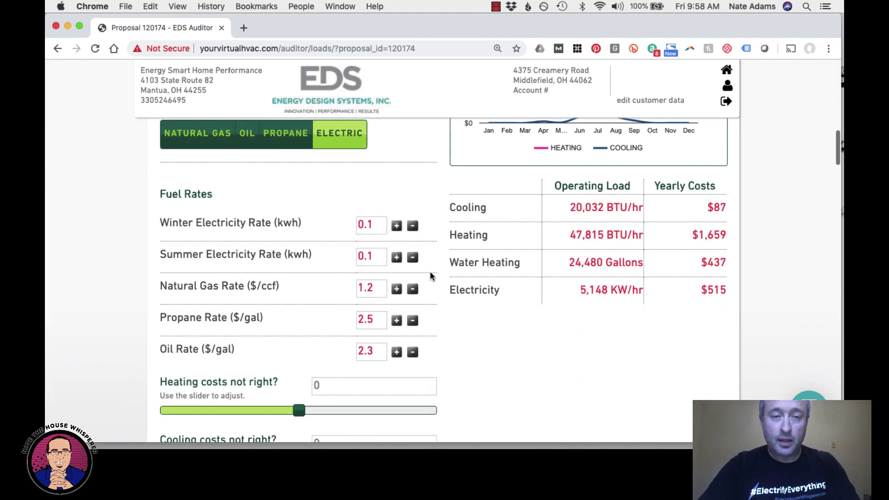
click(374, 223)
text(3)
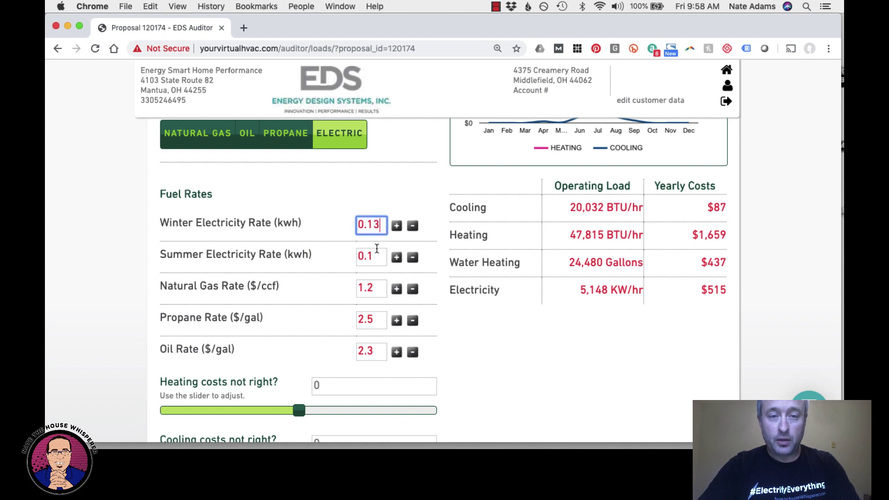
click(376, 257)
text(3)
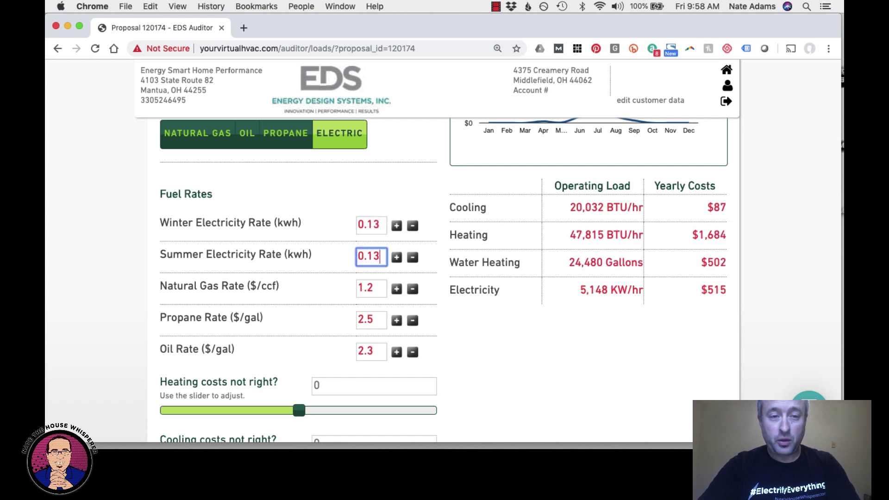
Set the natural gas rate to .8 $/ccf in the fuel rates and apply it
click(379, 285)
double_click(352, 283)
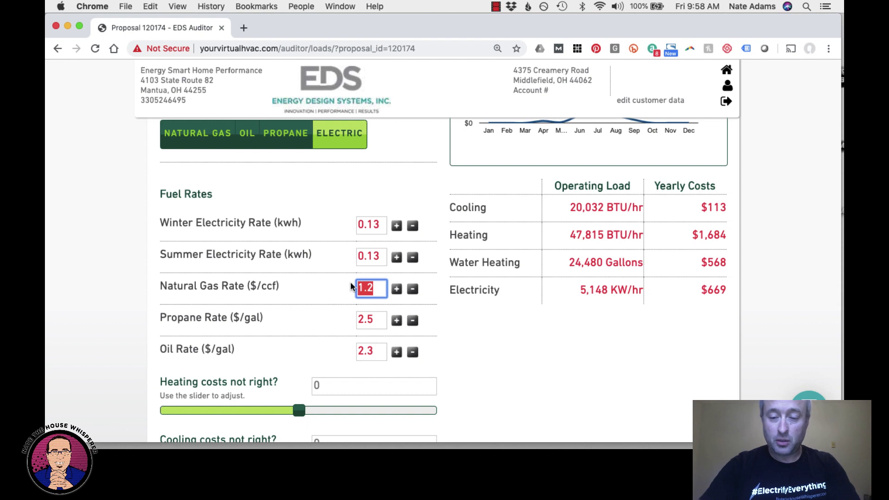
text(.8)
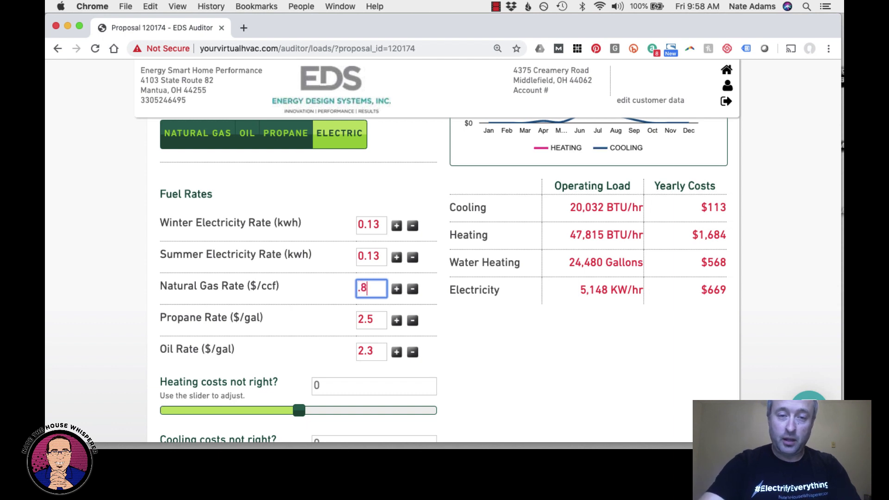
click(123, 267)
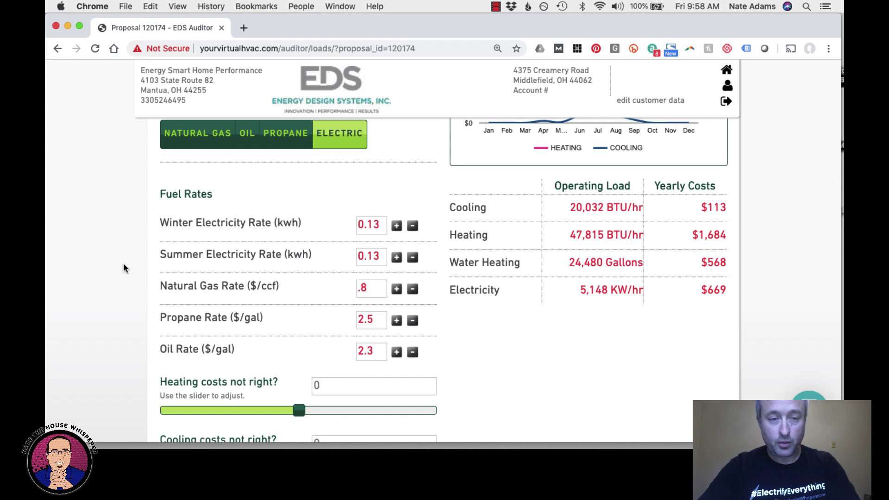
Try heating cost adjustments of -0.11 and -0.21, and bring the adjustment back to -0.01
scroll(123, 268, down, 3)
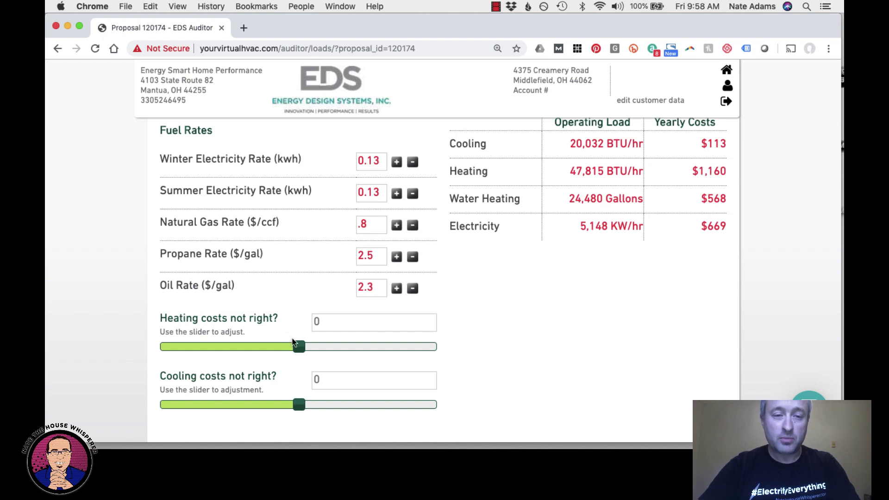
drag(297, 348, 277, 345)
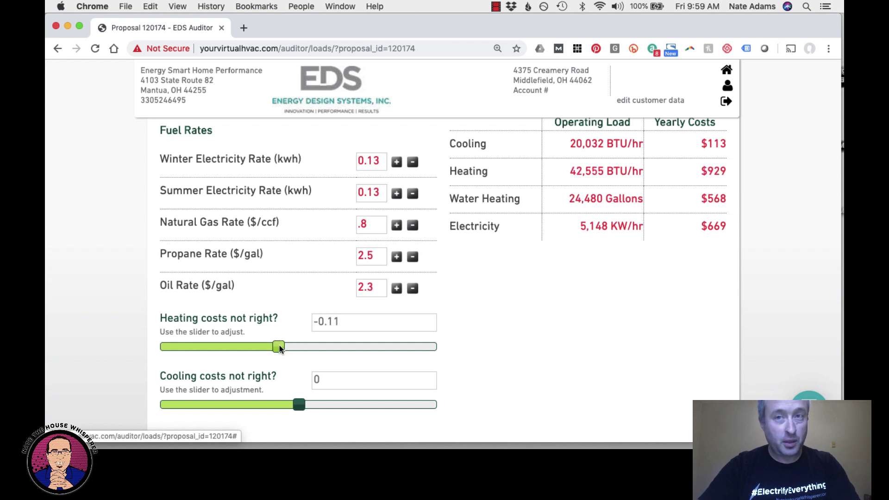
drag(280, 349, 261, 349)
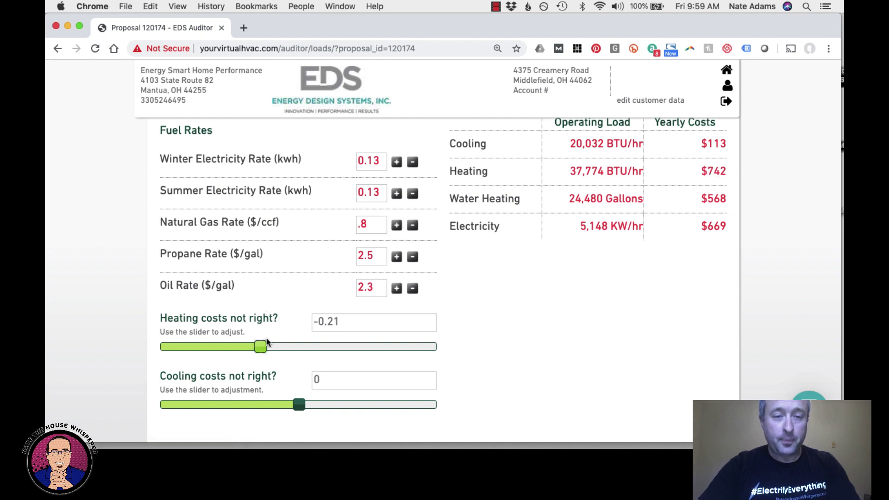
drag(262, 346, 298, 345)
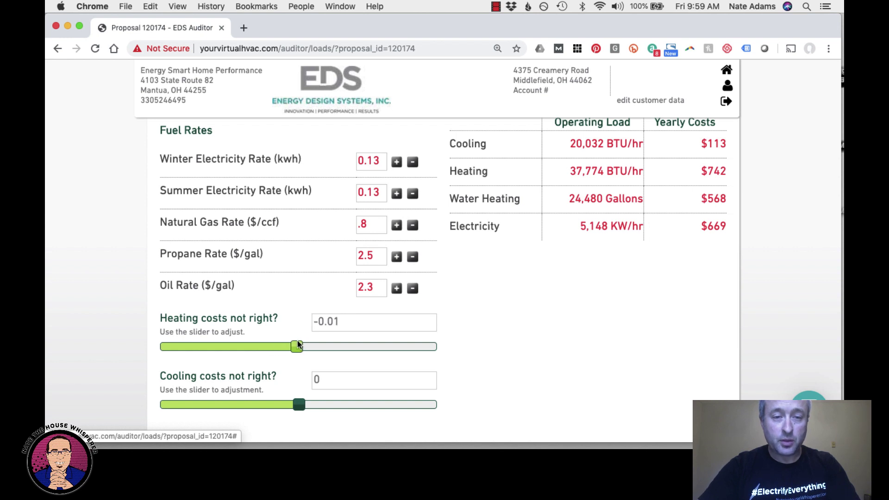
Expand the Advanced section and reduce the residents to 2 for both the current and retro-fitted home
scroll(123, 295, down, 2)
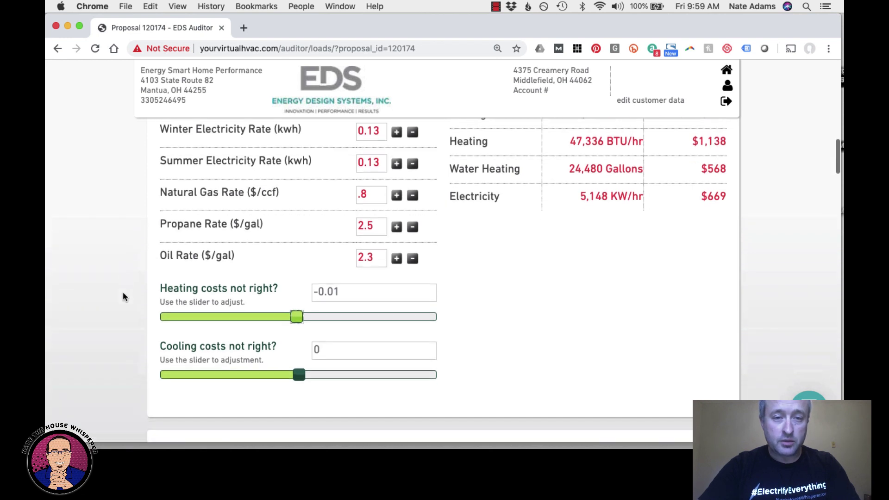
scroll(123, 295, down, 5)
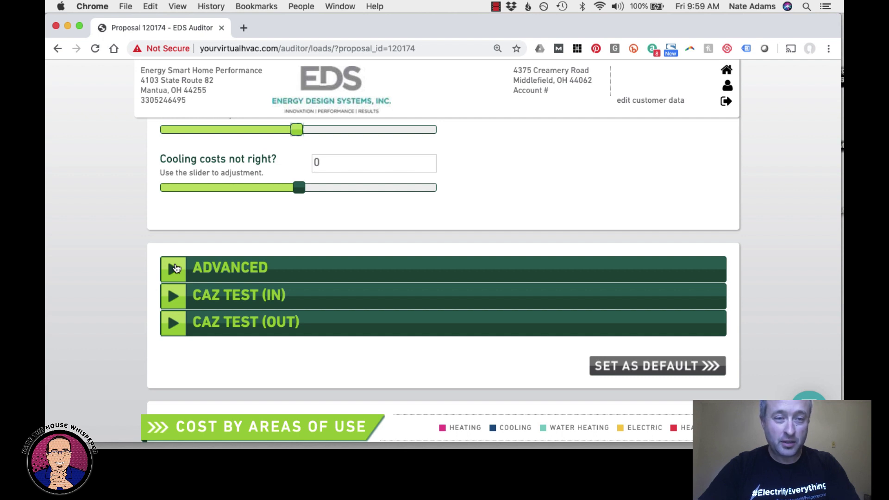
click(175, 268)
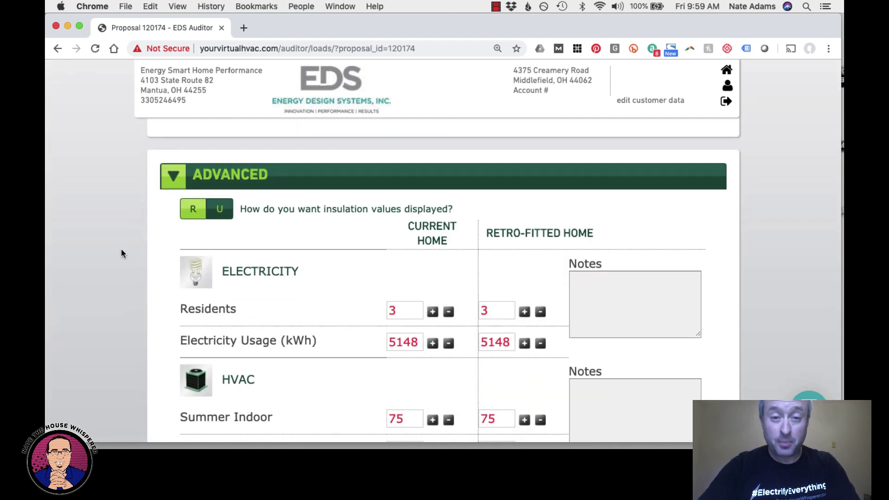
scroll(121, 254, down, 3)
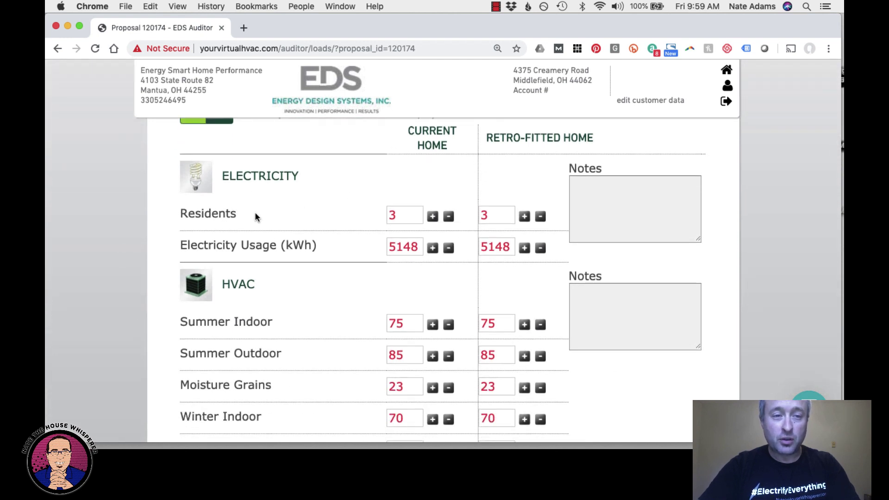
click(448, 216)
click(541, 216)
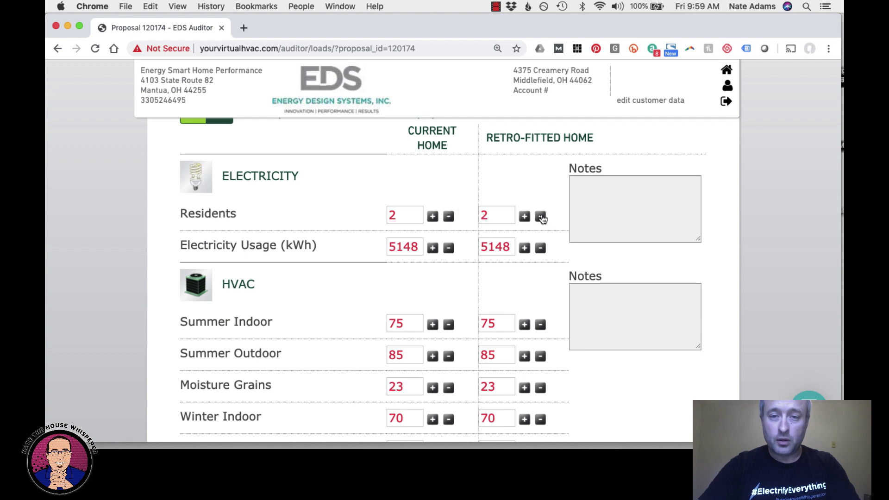
Set electricity usage to 6000 kWh for the current home and 4000 kWh for the retro-fitted home
double_click(406, 246)
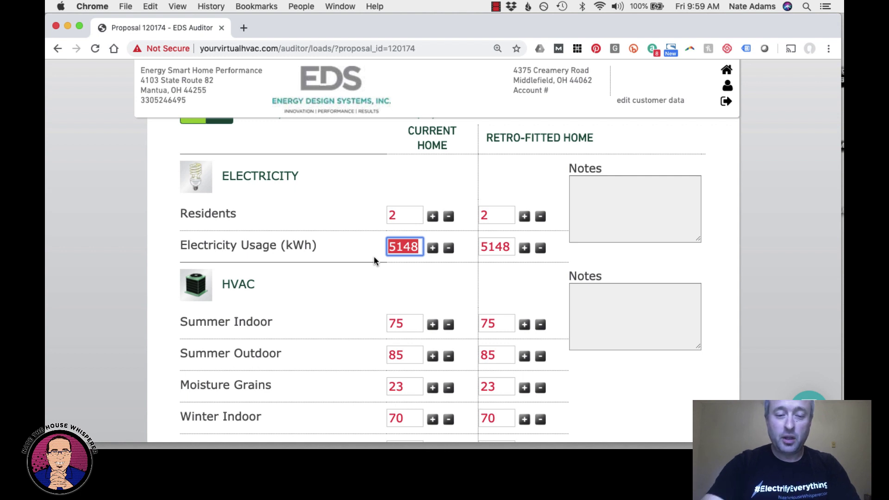
text(6000)
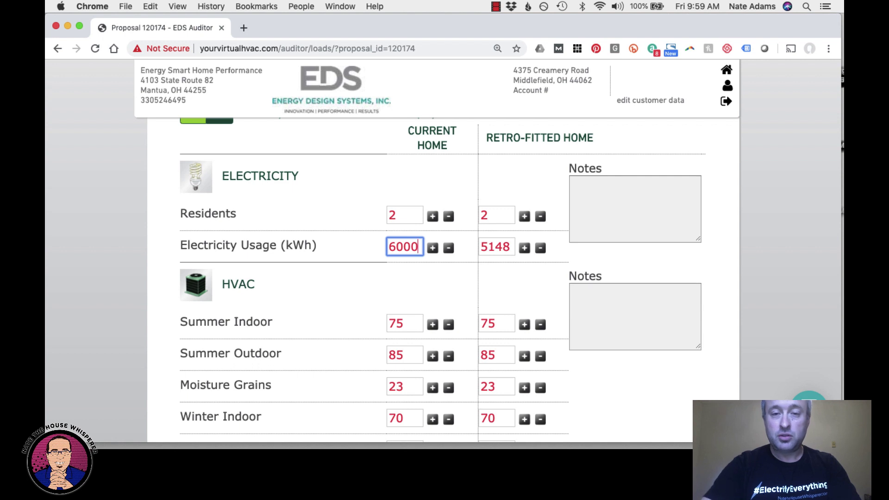
key(Tab)
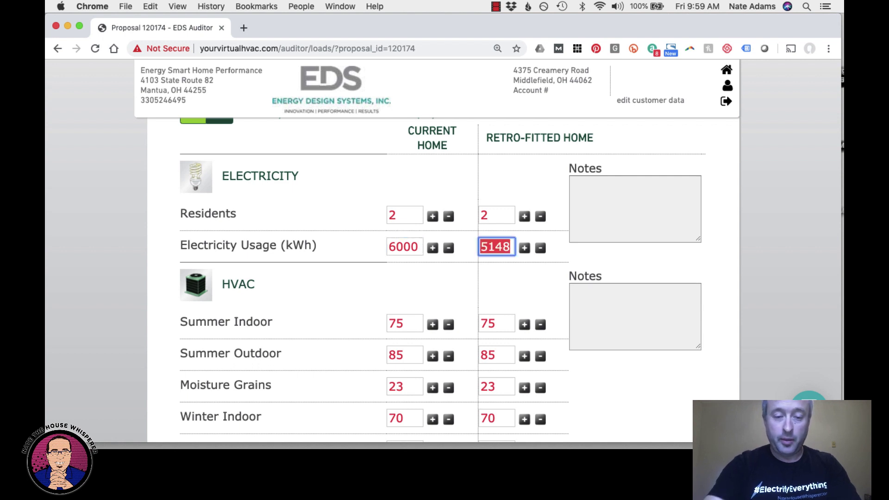
text(4000)
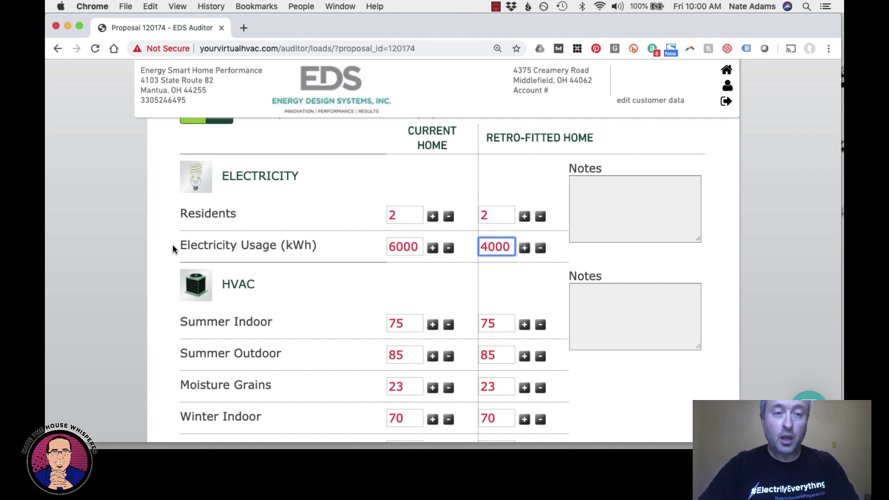
Lower the HVAC summer indoor temperature to 74 for both the current and retro-fitted home
scroll(170, 241, down, 1)
scroll(170, 243, down, 3)
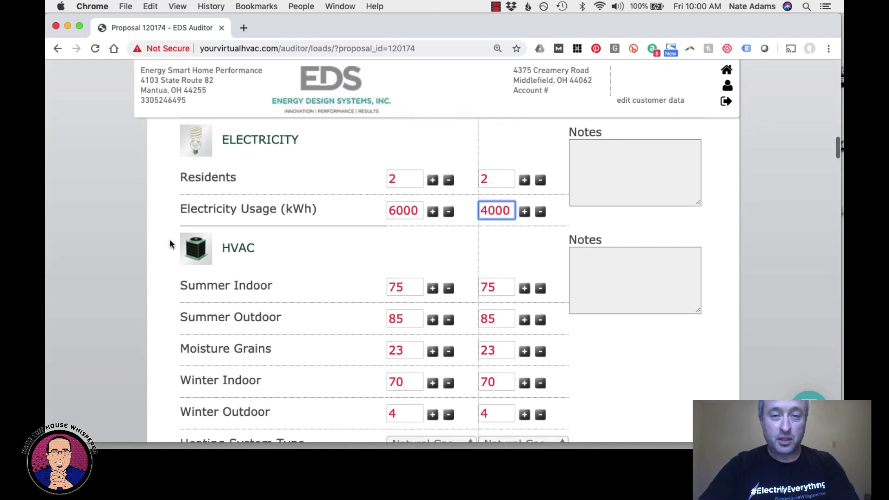
scroll(163, 260, down, 9)
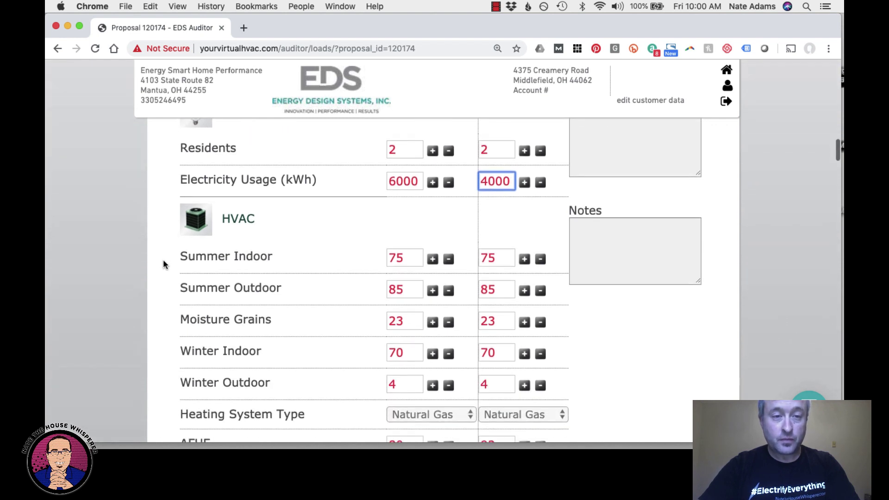
scroll(163, 265, down, 2)
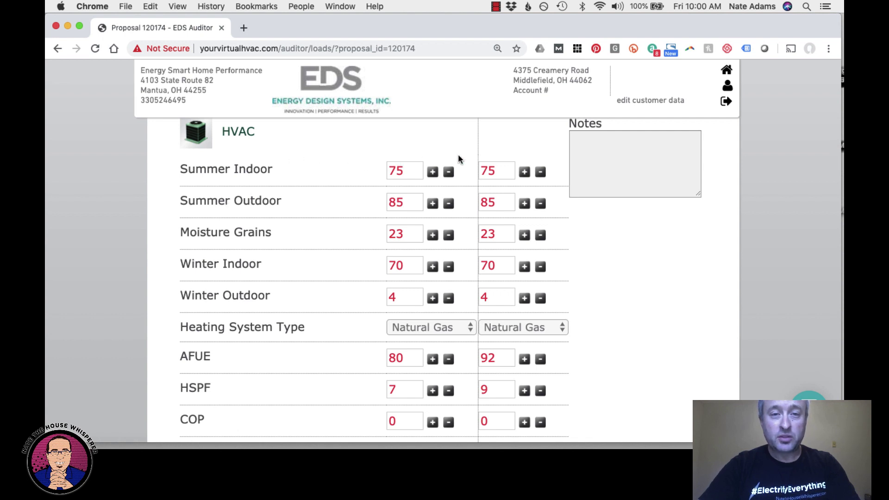
click(450, 172)
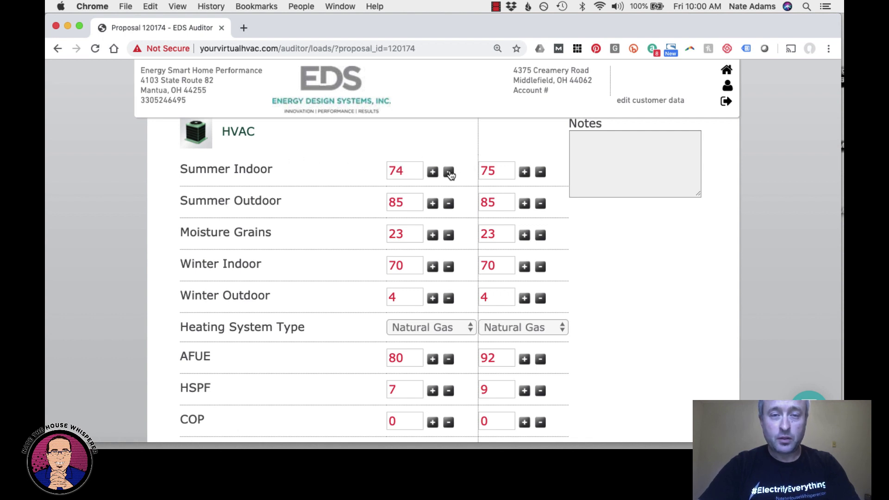
click(540, 173)
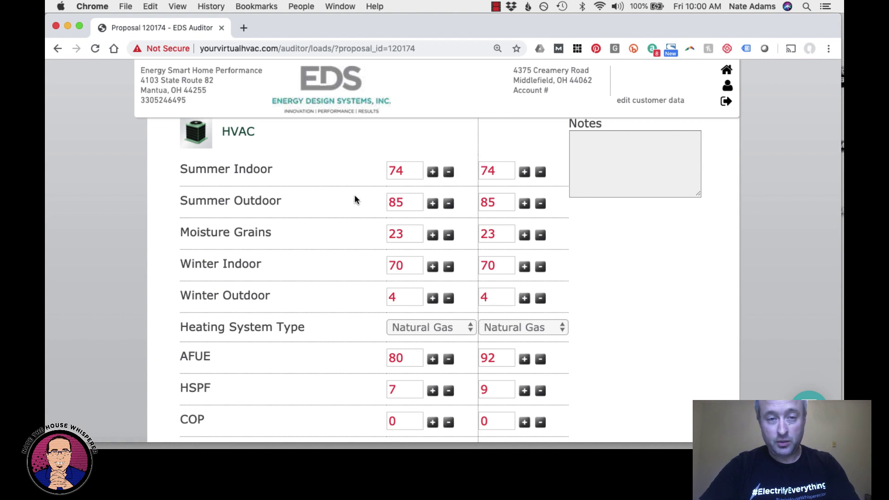
Raise the HVAC summer outdoor temperature to 88 for both the current and retro-fitted home
click(433, 204)
click(433, 204)
click(434, 204)
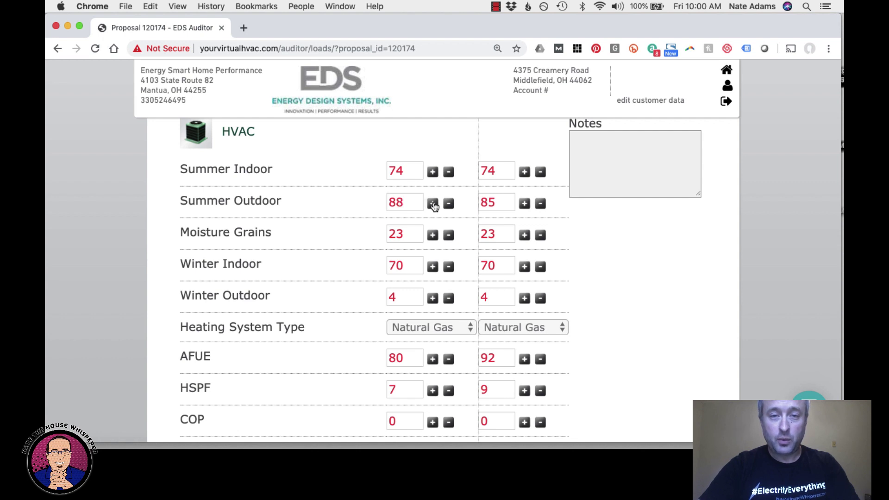
click(524, 204)
click(525, 204)
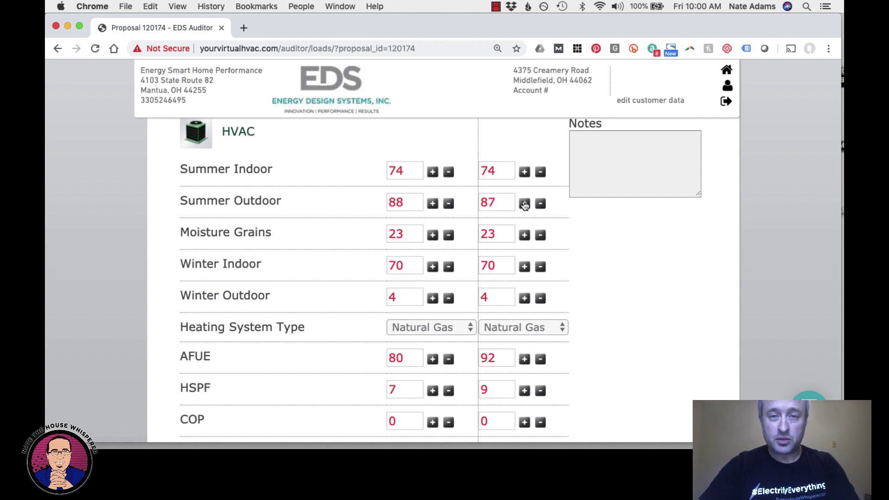
click(525, 204)
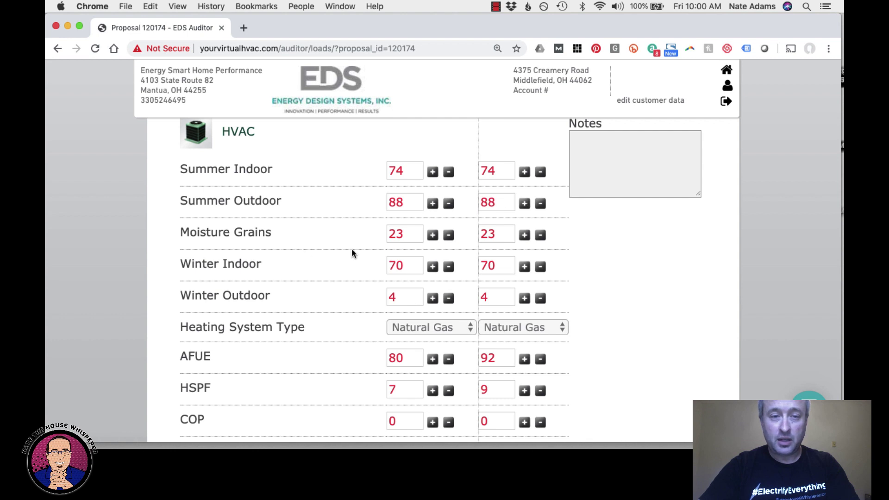
scroll(351, 250, down, 3)
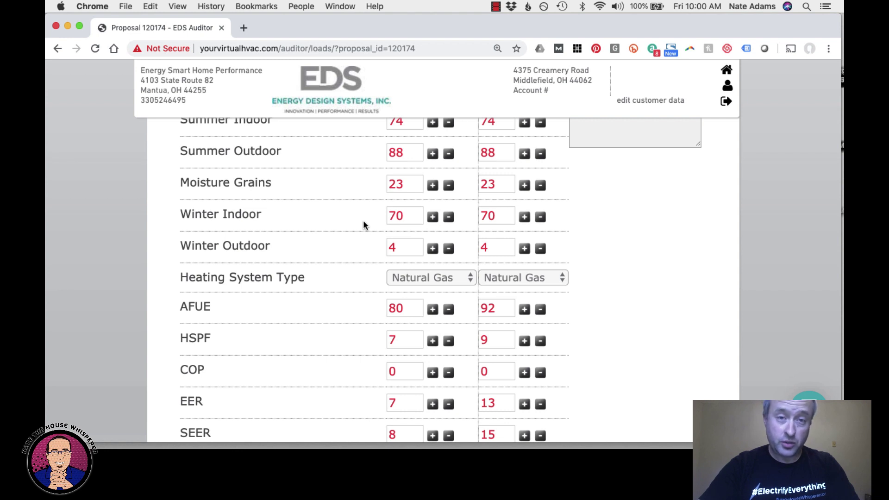
scroll(364, 225, down, 2)
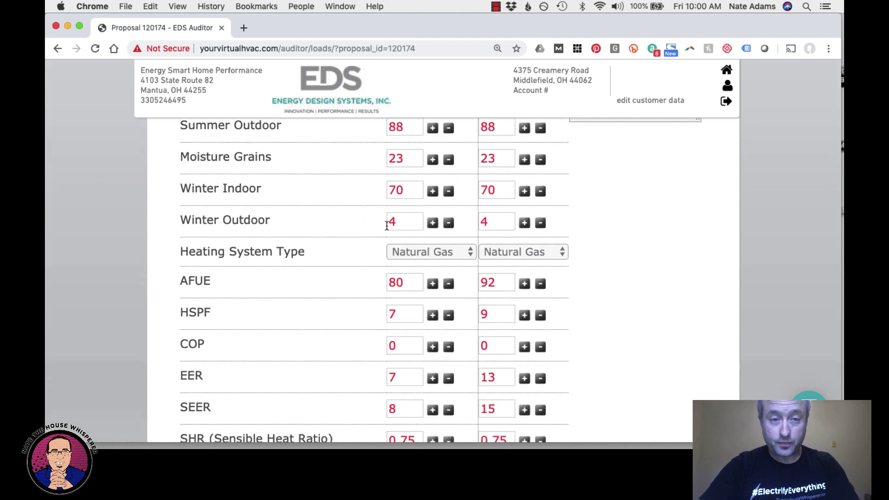
Raise the winter outdoor temperature to 5 for both homes and choose Heat Pump as the retro-fitted home's heating system type
click(432, 223)
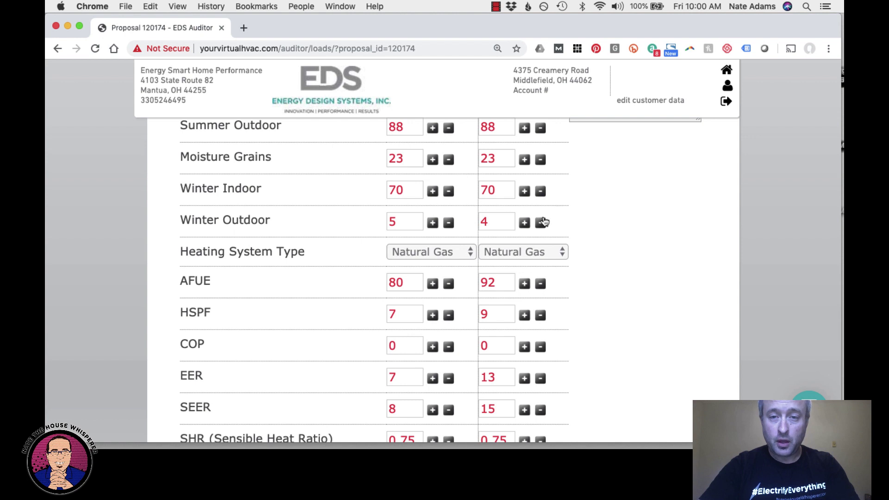
click(525, 224)
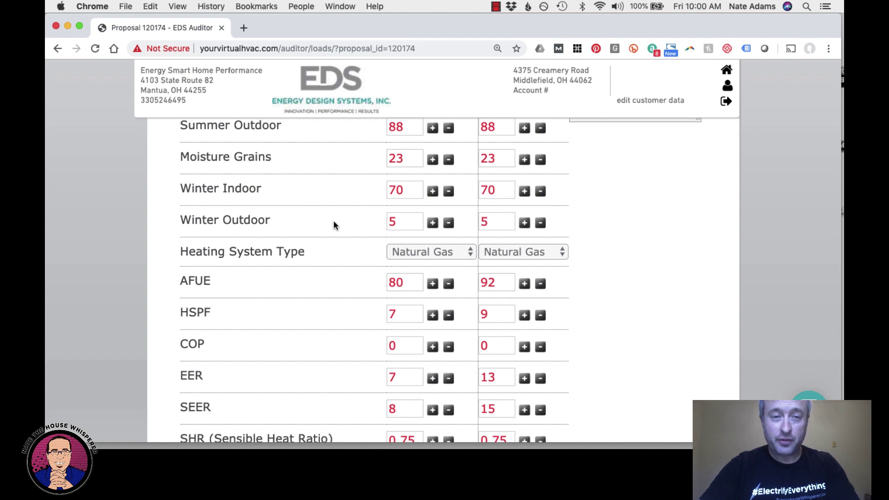
scroll(333, 220, down, 3)
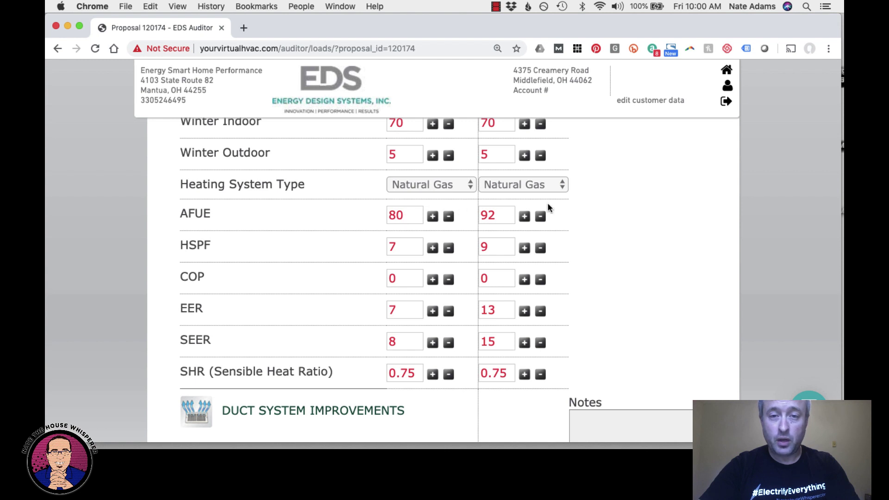
click(534, 187)
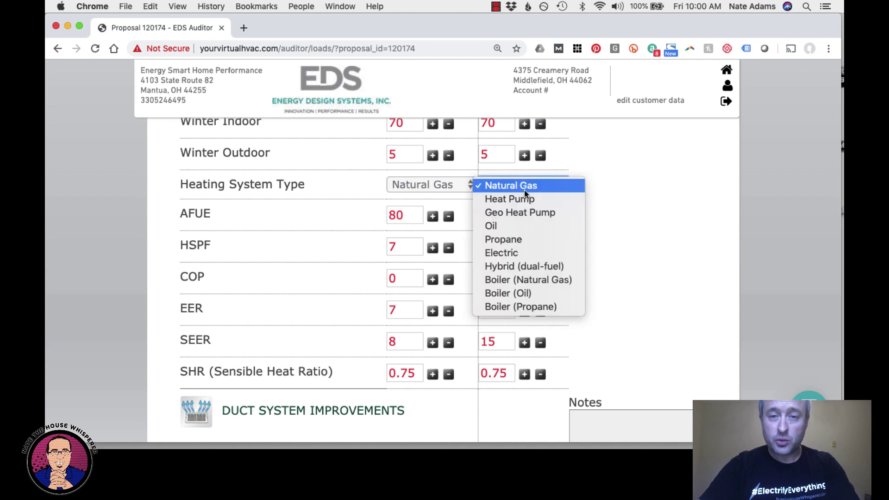
click(519, 197)
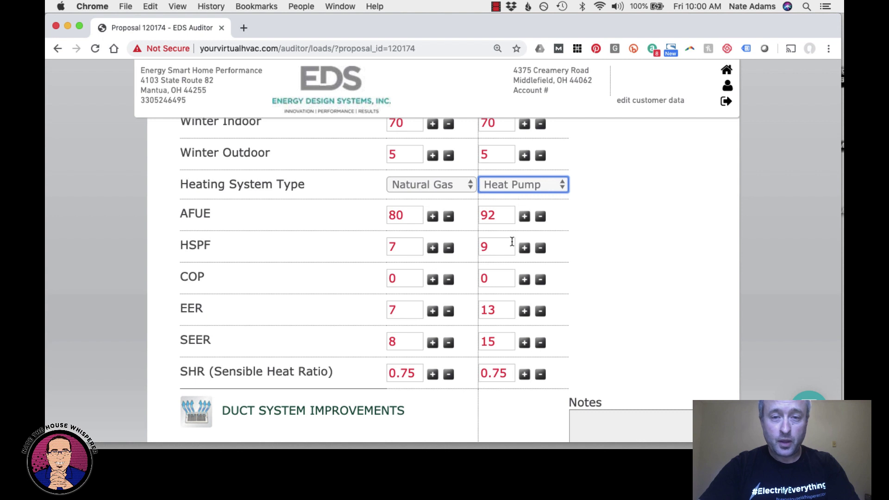
Set the retro-fitted home's heat pump ratings to HSPF 10 and SEER 20
click(497, 249)
key(shift+Left)
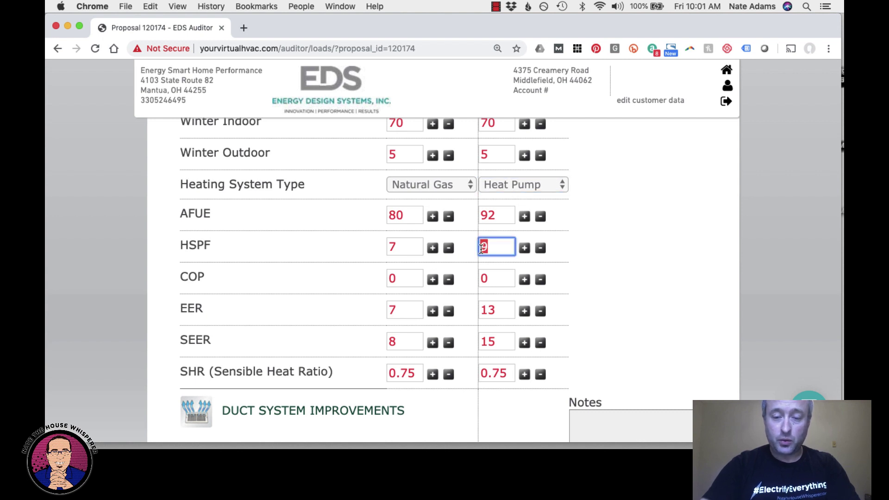
text(10)
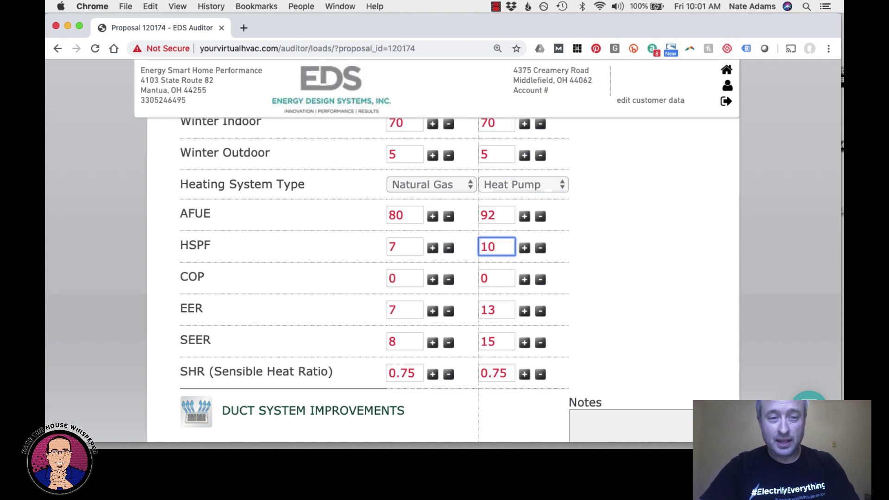
click(500, 345)
key(BackSpace)
key(BackSpace)
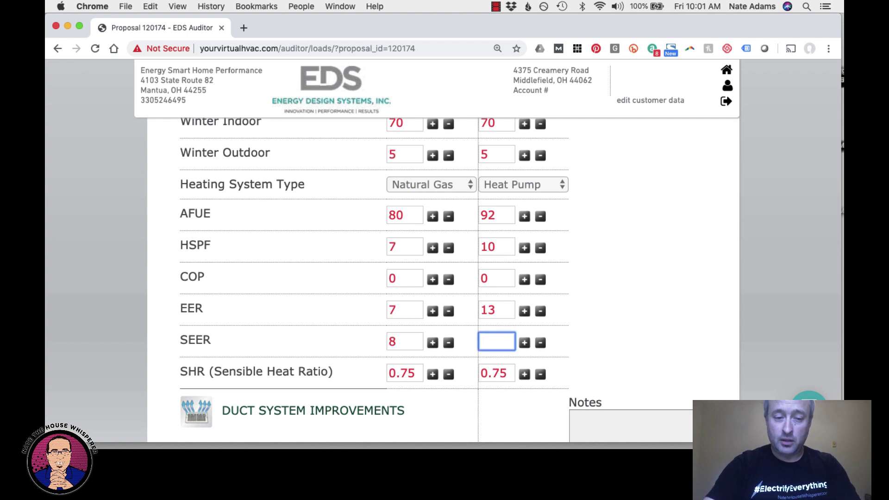
text(20)
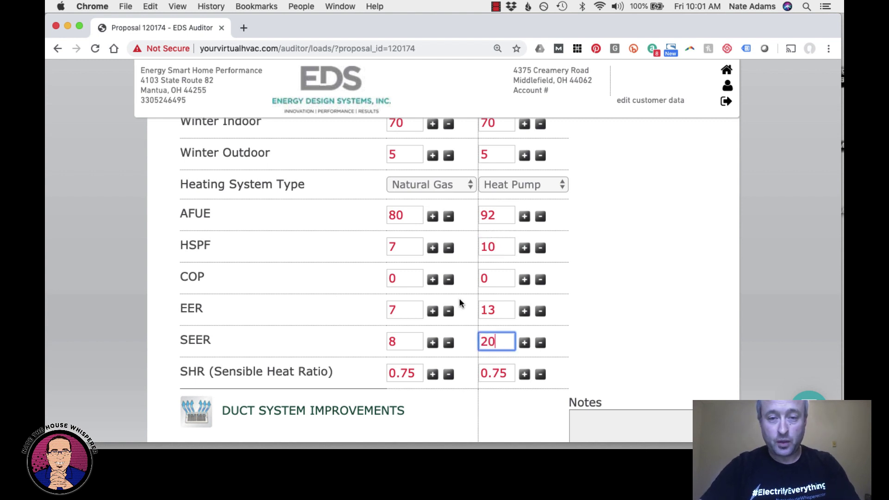
click(129, 298)
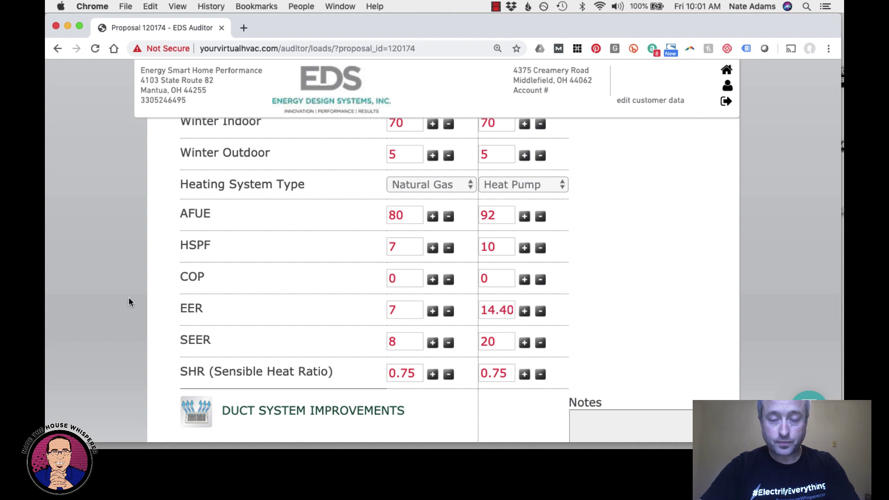
Raise the retro-fitted home's duct system efficiency losses and gains to 10% each
scroll(129, 302, down, 3)
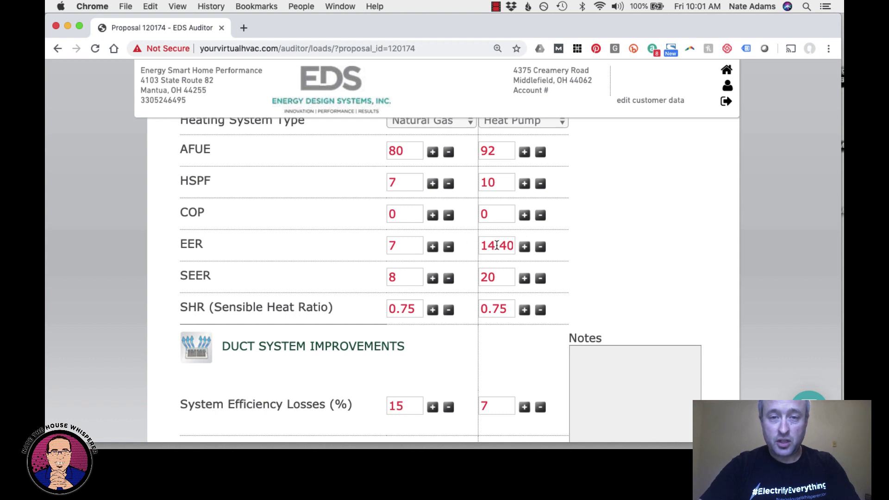
scroll(497, 246, down, 8)
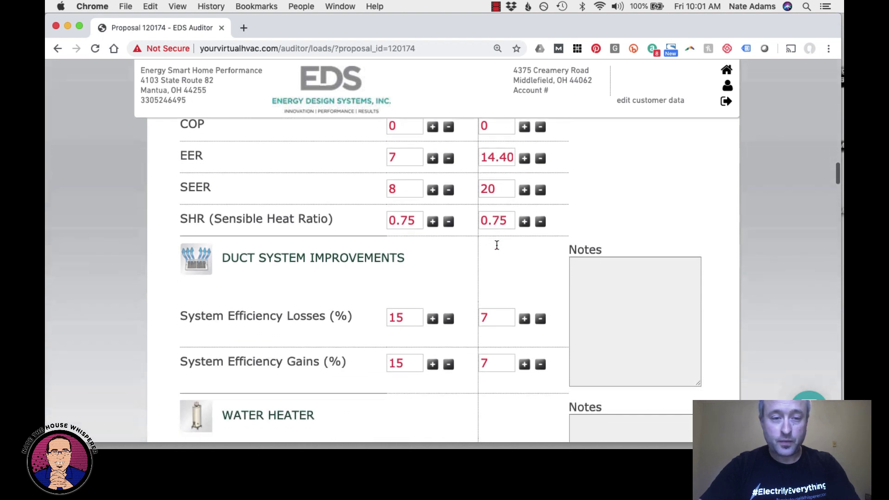
scroll(496, 244, down, 2)
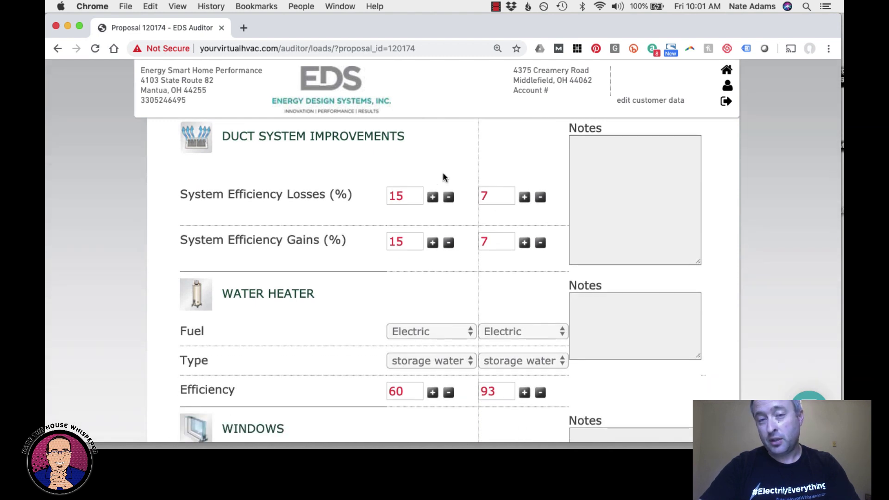
click(524, 197)
click(525, 198)
click(525, 198)
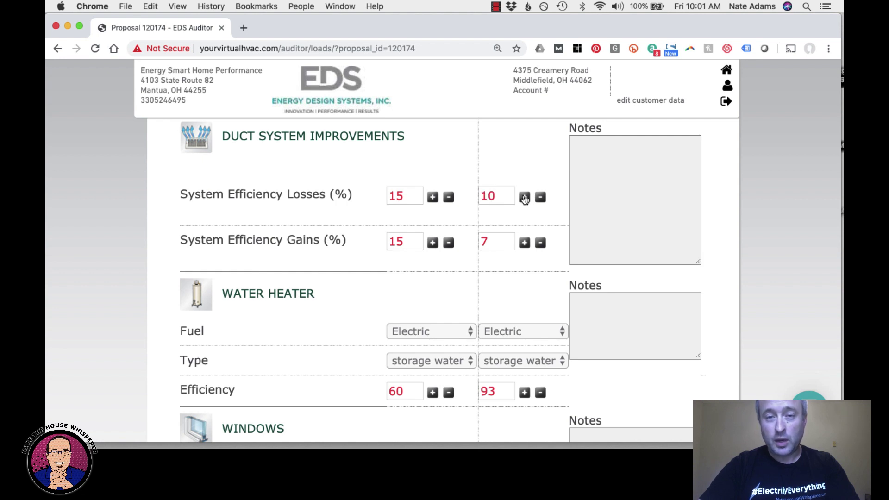
click(525, 244)
click(525, 244)
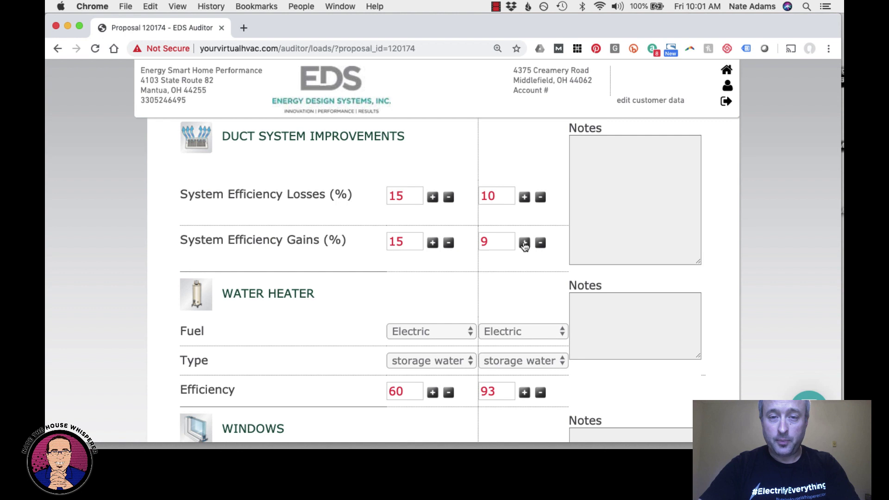
click(525, 244)
Lower the current home's duct system efficiency losses and gains to 12% each
click(449, 198)
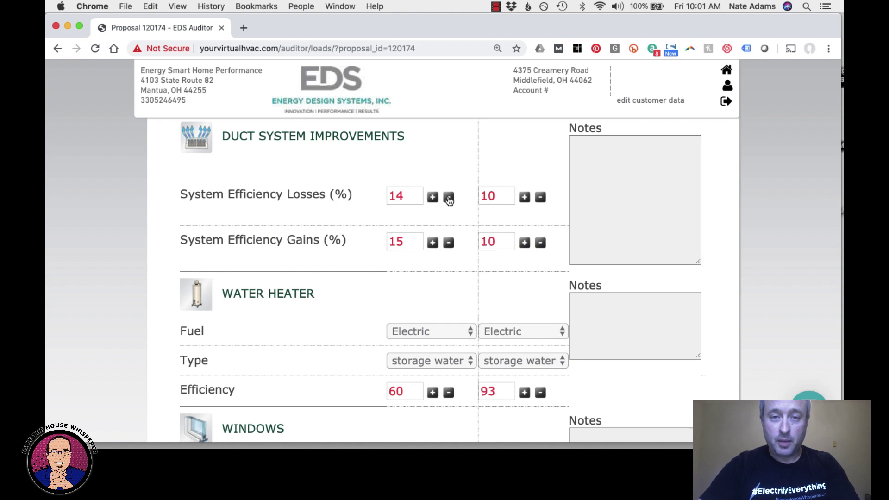
click(449, 198)
click(449, 198)
click(448, 243)
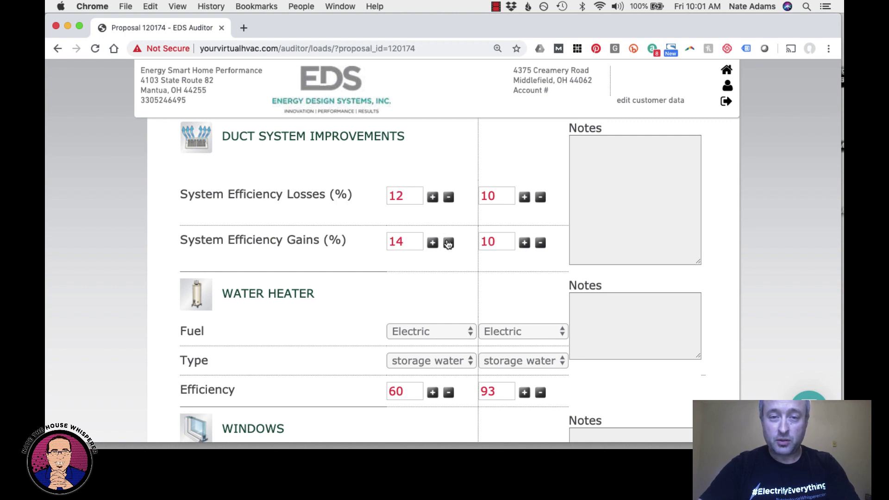
click(448, 243)
click(448, 243)
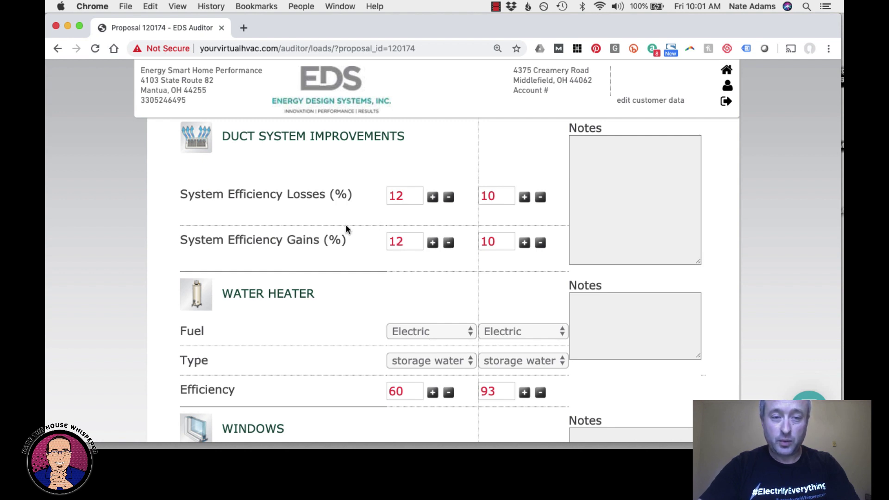
Set the current home's water heater efficiency to 100
scroll(346, 227, down, 5)
scroll(346, 228, down, 1)
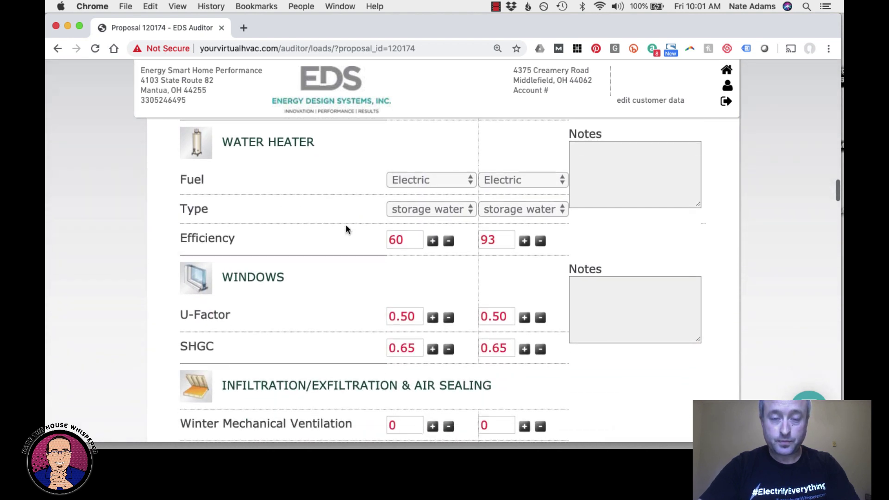
double_click(404, 241)
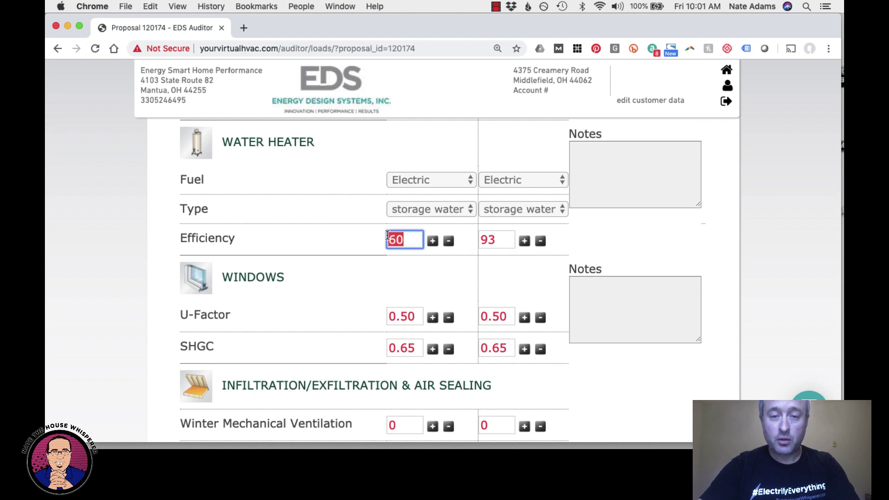
text(100)
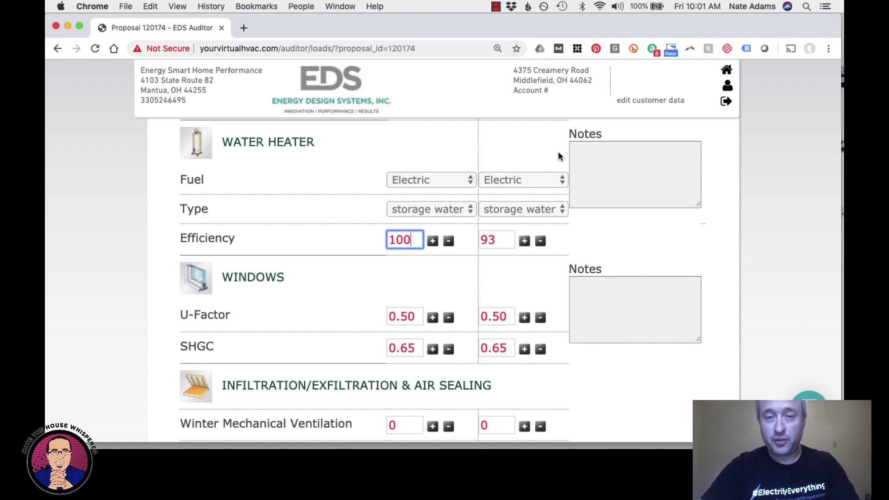
Change the retro-fitted home's water heater type to heat pump water heater with an efficiency of 355
click(529, 209)
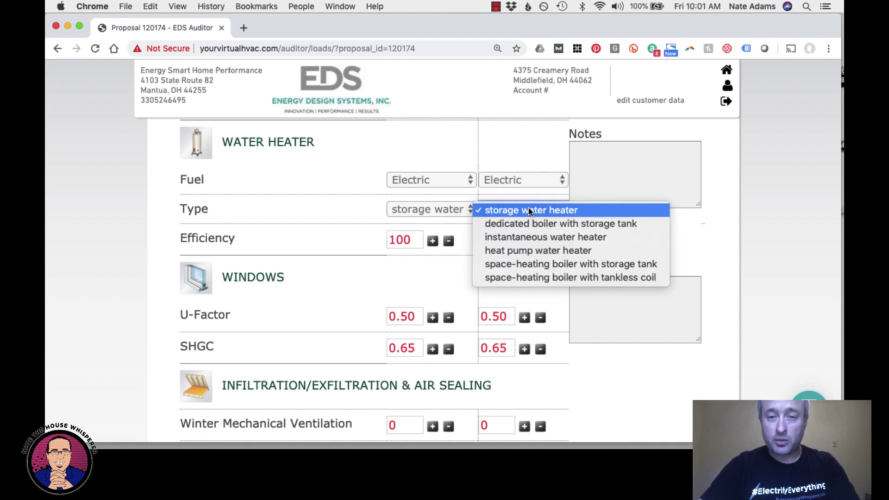
click(527, 250)
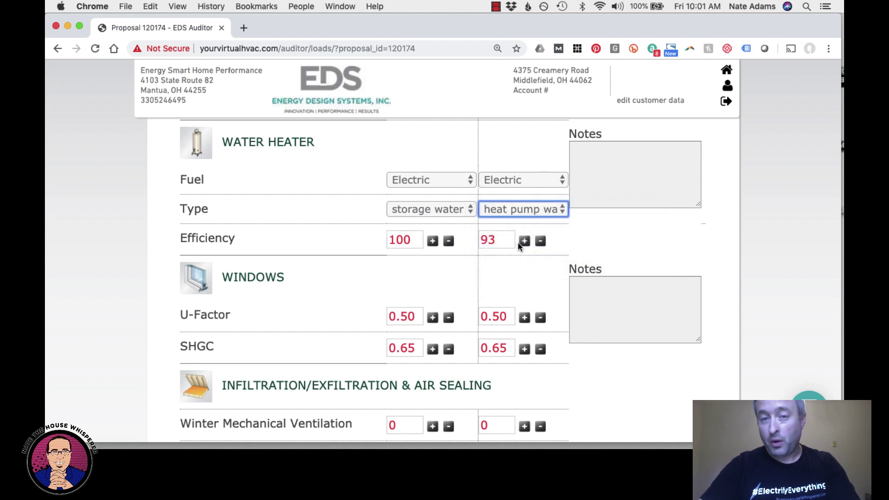
double_click(484, 238)
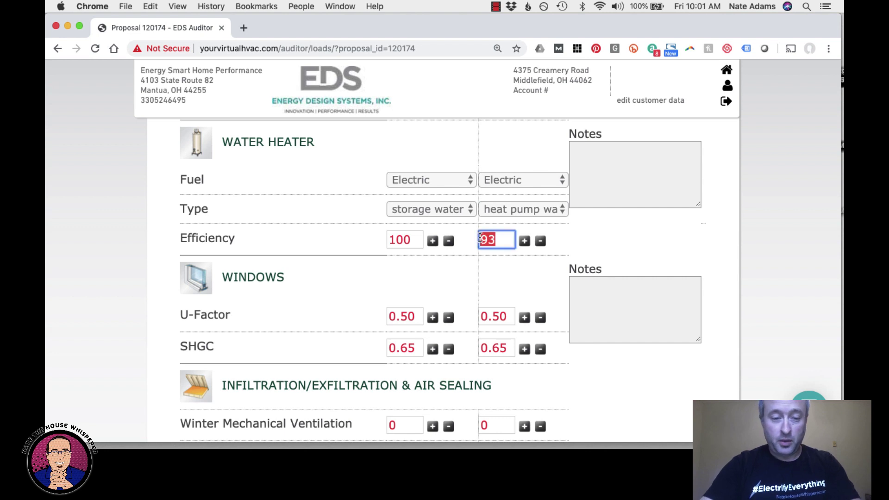
text(355)
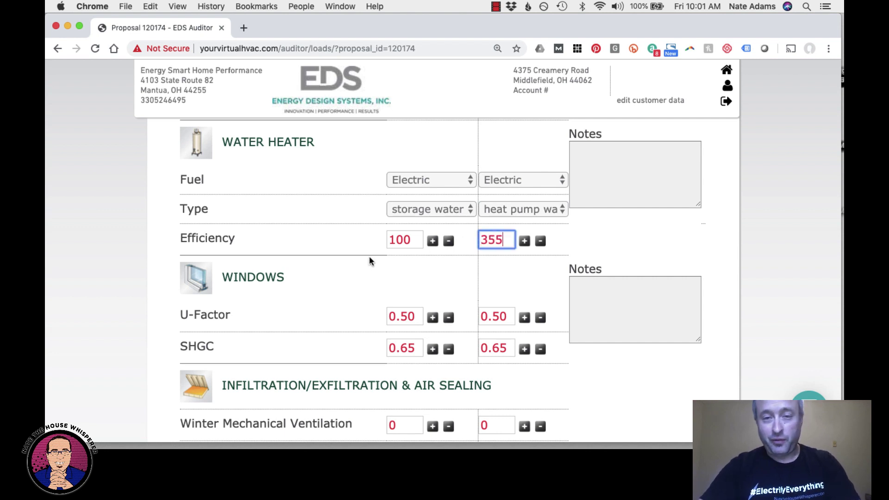
click(132, 255)
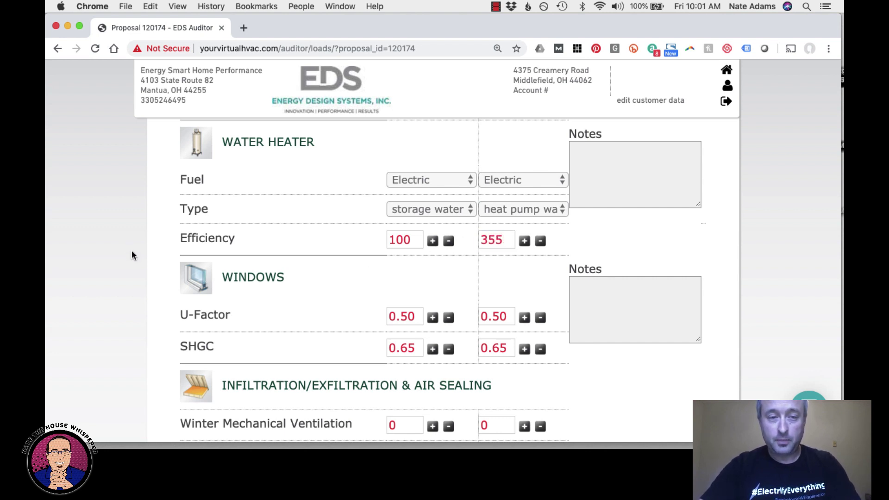
Set both winter and summer mechanical ventilation to 10 for the retro-fitted home
scroll(131, 255, down, 1)
scroll(131, 254, down, 4)
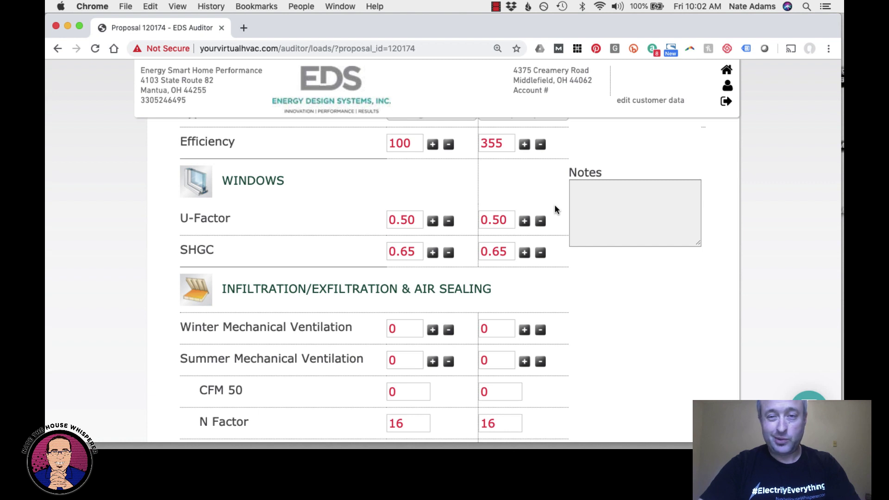
scroll(555, 205, down, 3)
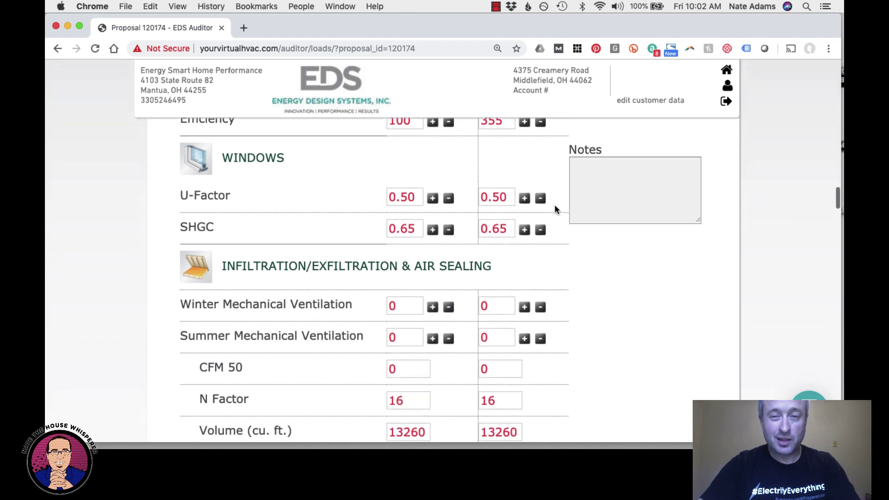
scroll(555, 206, down, 5)
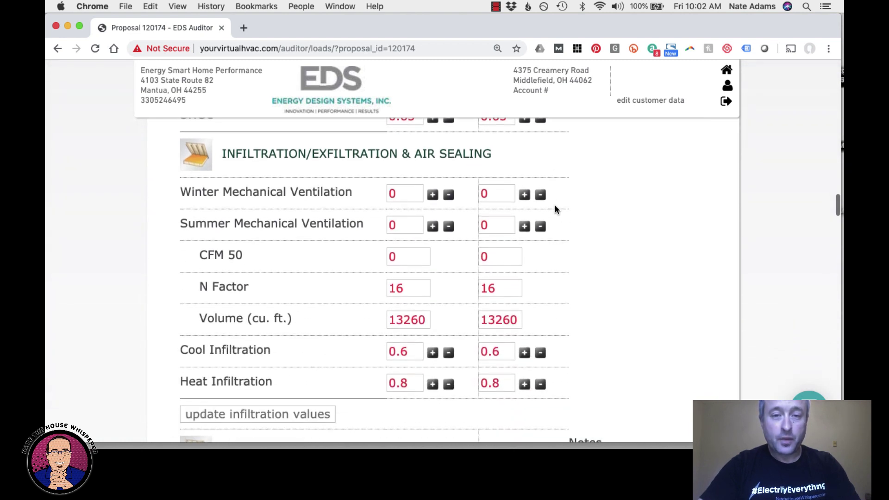
click(524, 184)
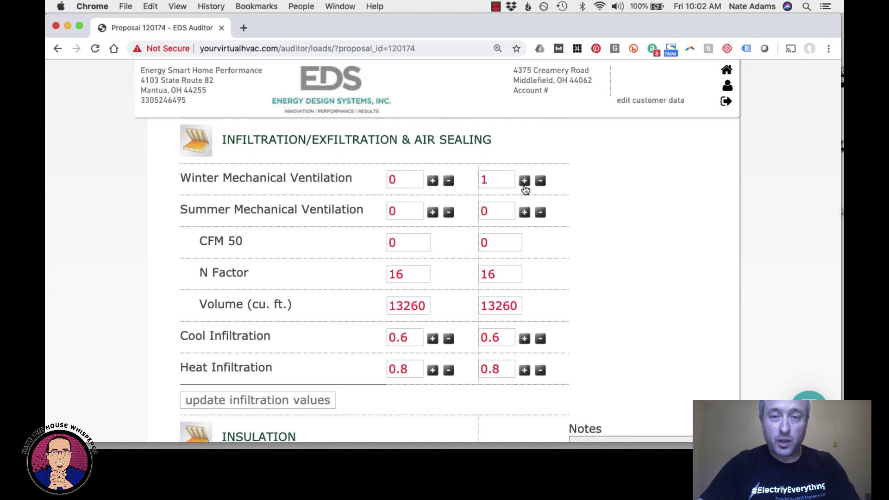
click(524, 184)
drag(493, 178, 460, 179)
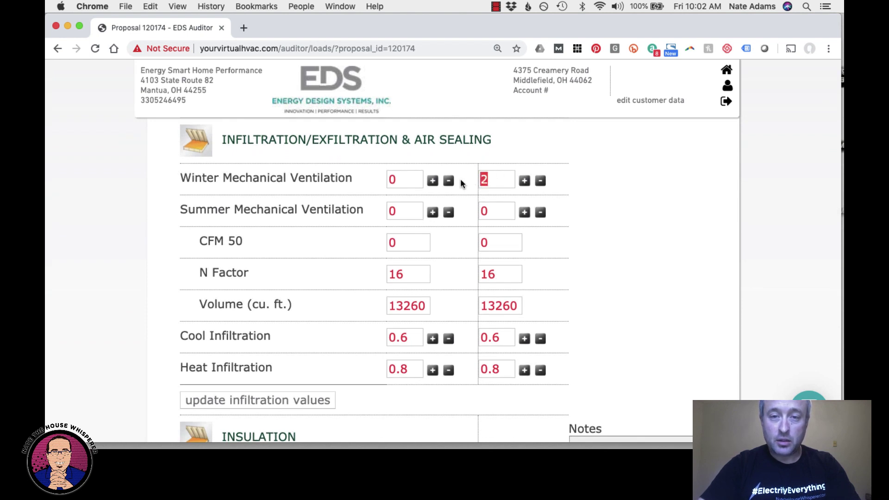
key(BackSpace)
text(10)
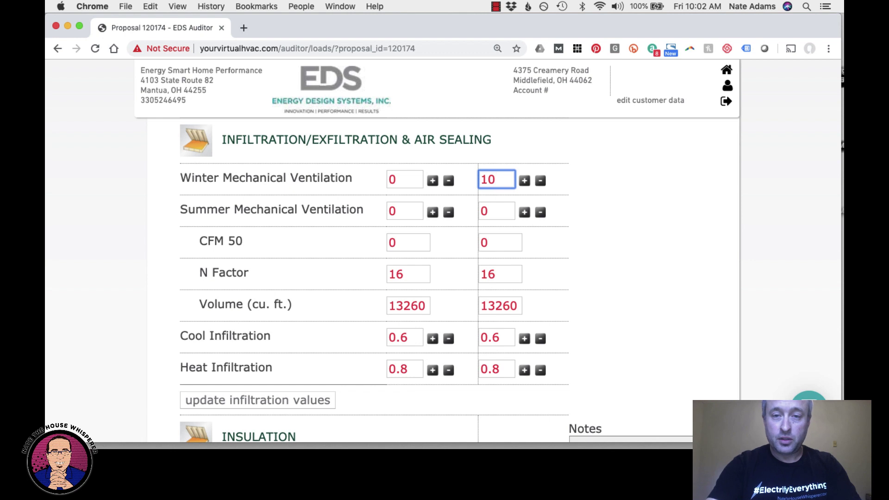
key(Tab)
text(10)
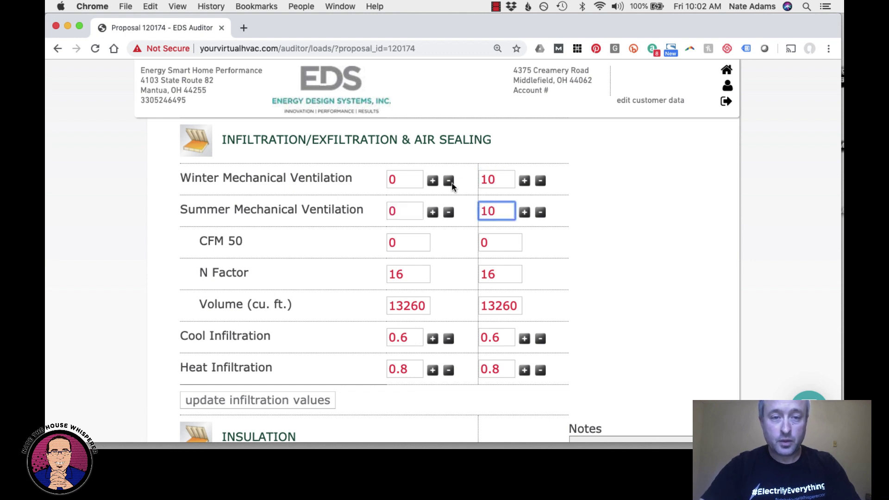
Set CFM 50 to 2800 for the current home and 1500 for the retro-fitted home, and update the infiltration values
double_click(429, 246)
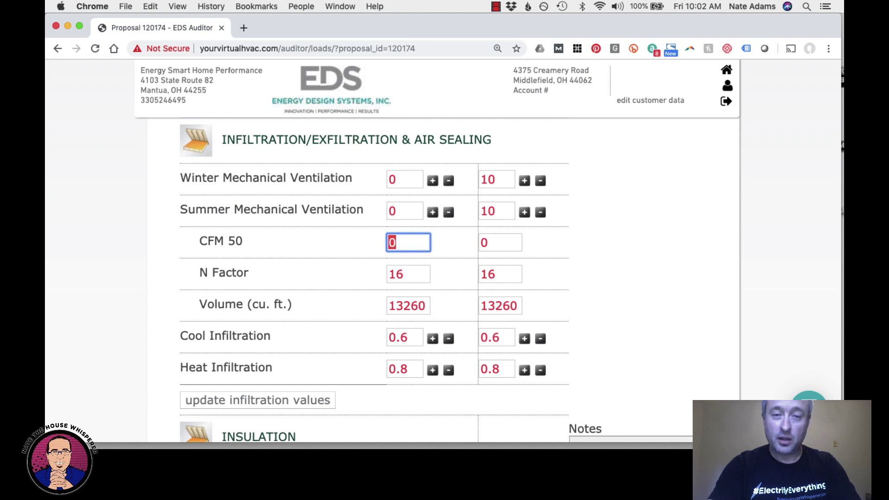
text(2800)
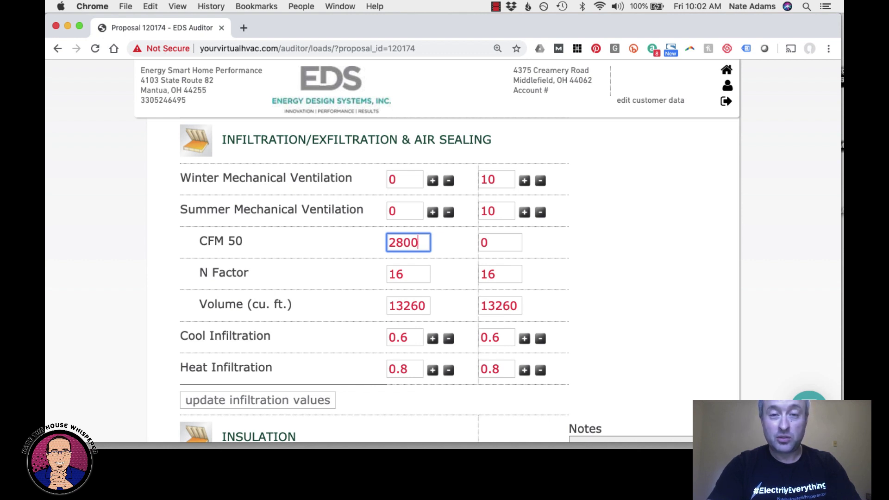
key(Tab)
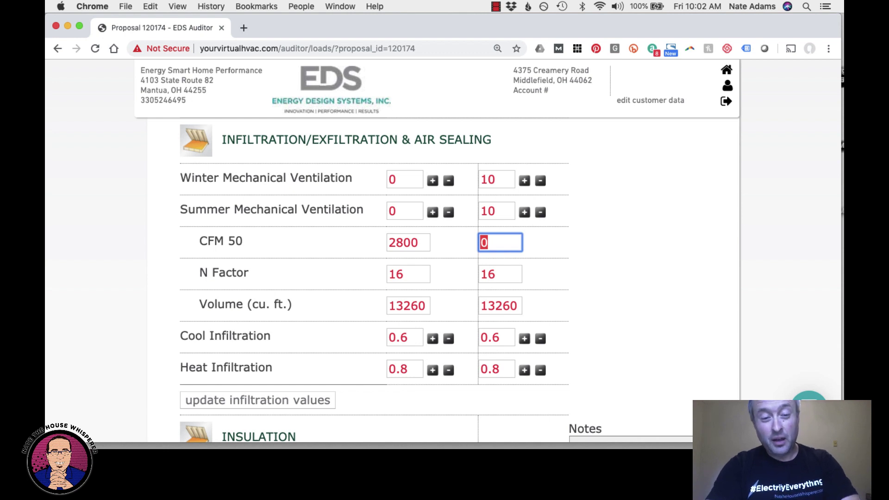
text(1500)
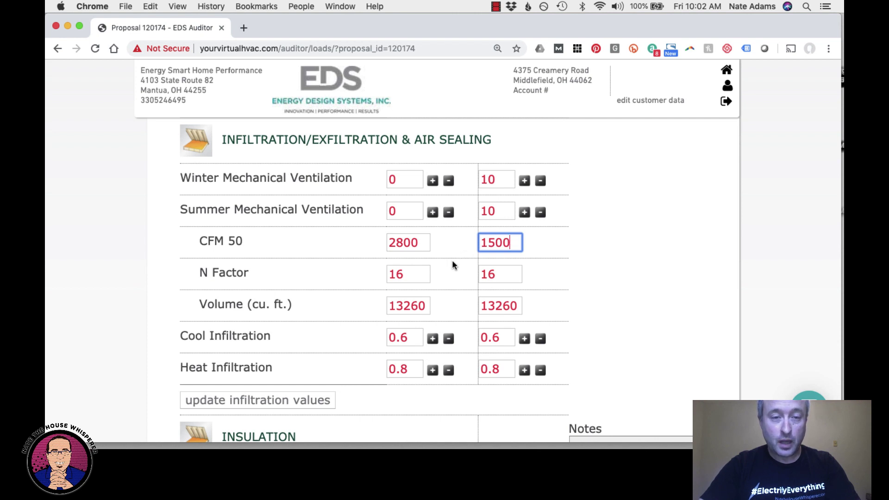
scroll(452, 262, down, 2)
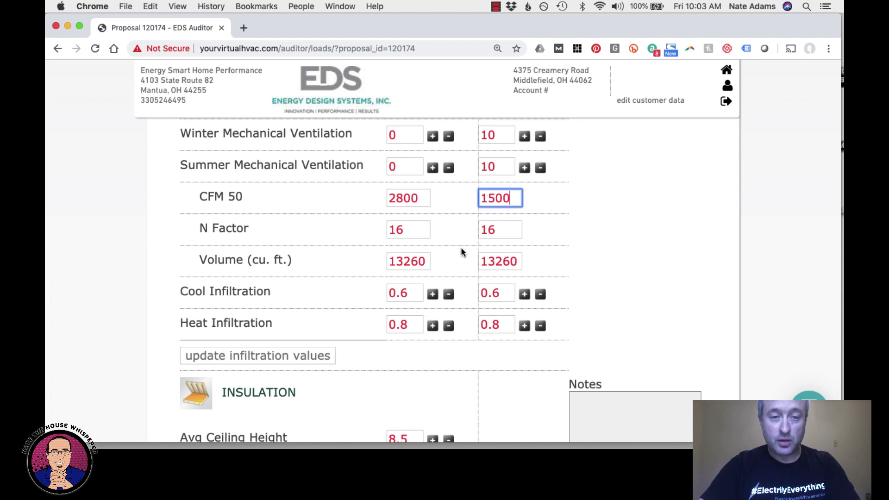
scroll(461, 253, down, 1)
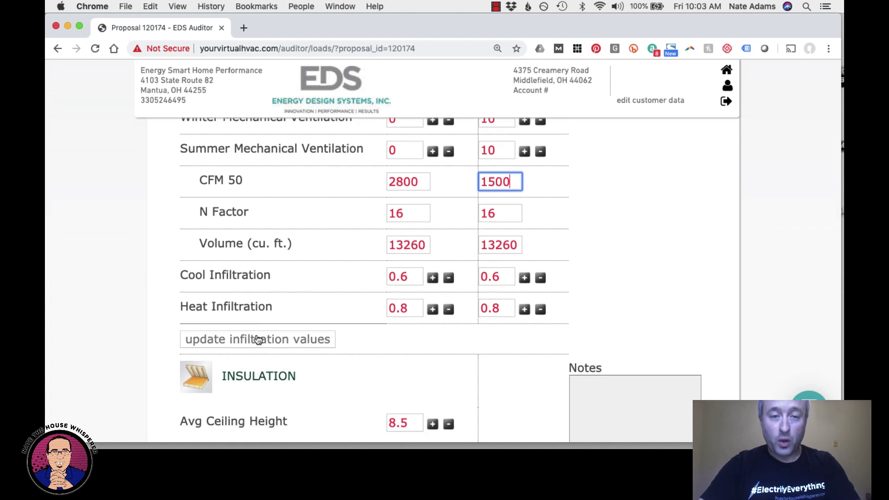
click(242, 341)
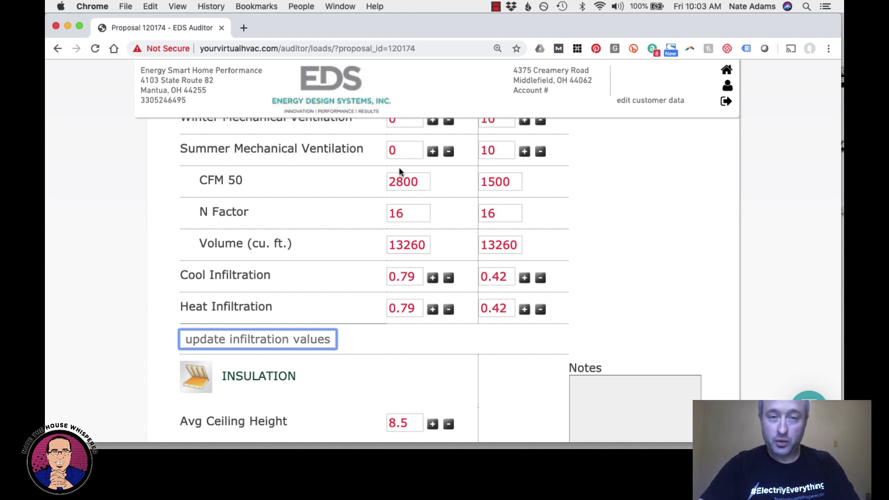
Set the wall insulation R-value to 13 for both the current and the retro-fitted home
scroll(348, 246, down, 5)
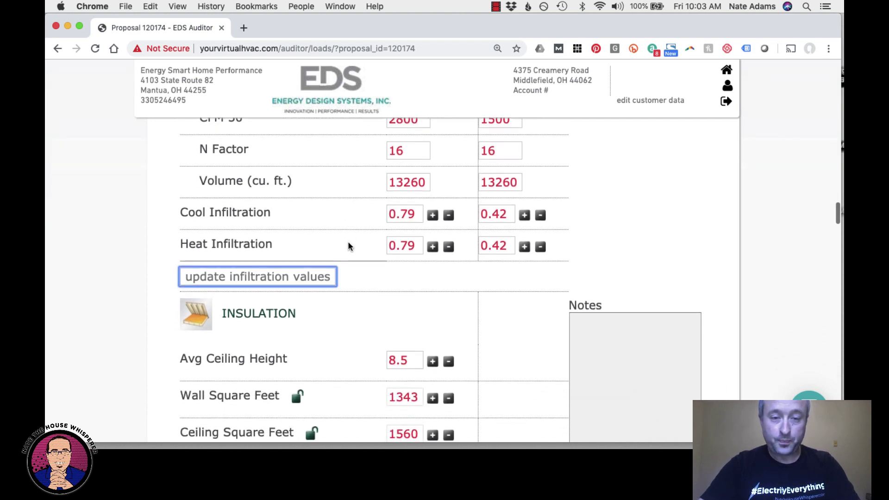
scroll(349, 246, down, 2)
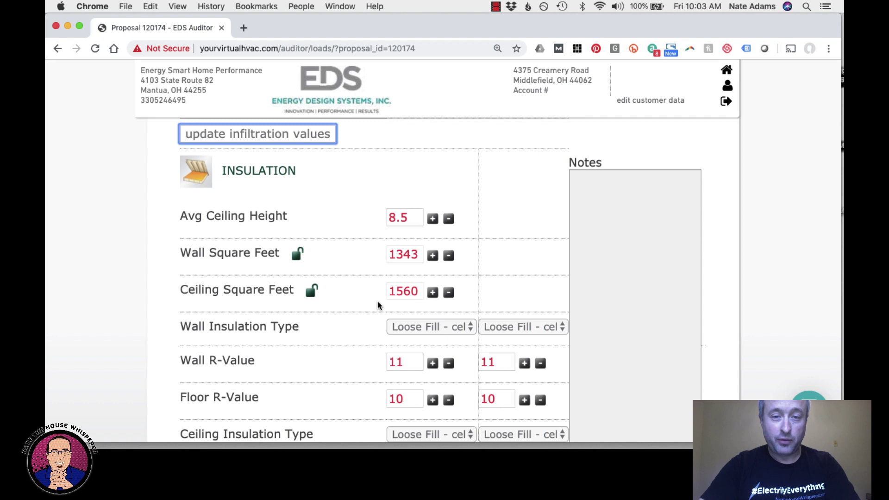
scroll(366, 258, down, 3)
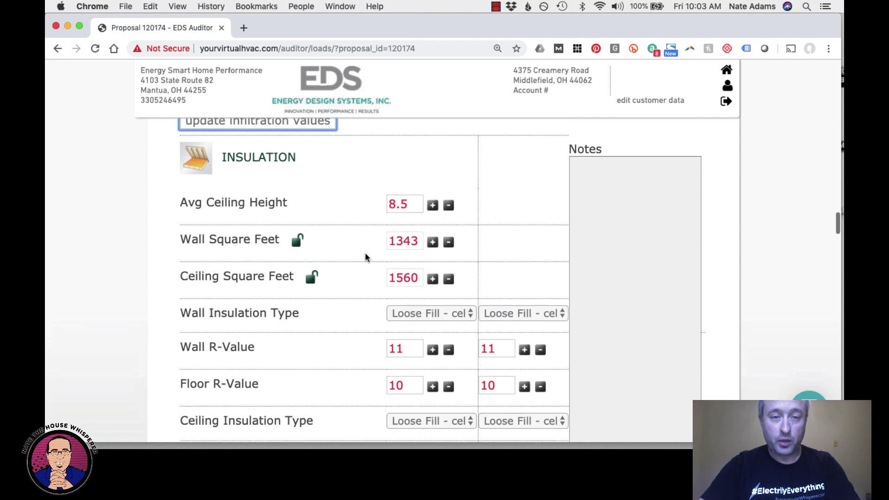
scroll(365, 258, down, 1)
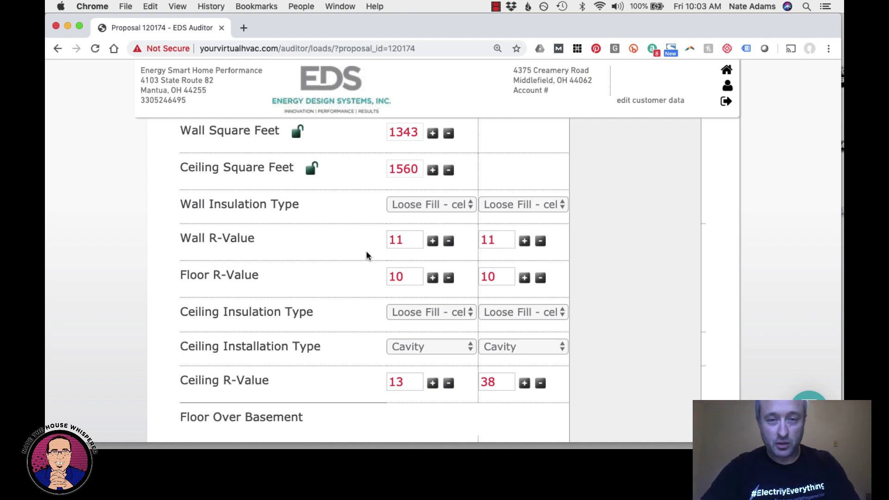
scroll(365, 221, down, 3)
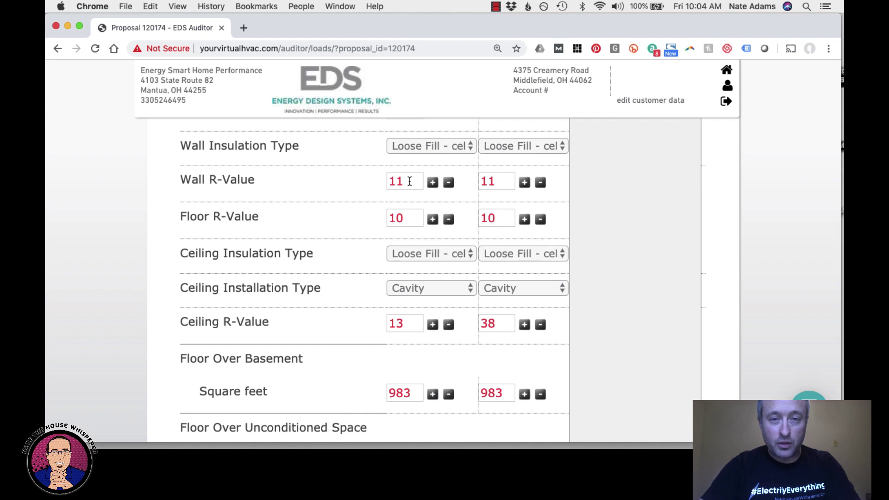
double_click(410, 181)
text(13)
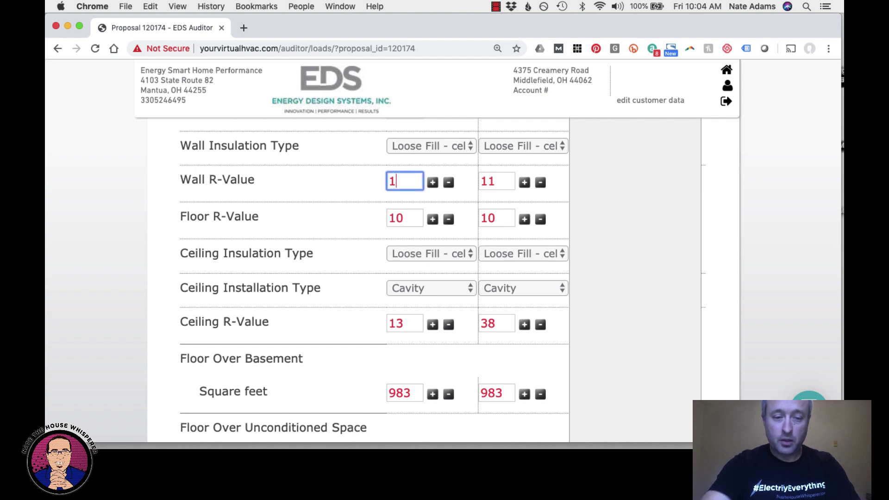
key(Tab)
text(13)
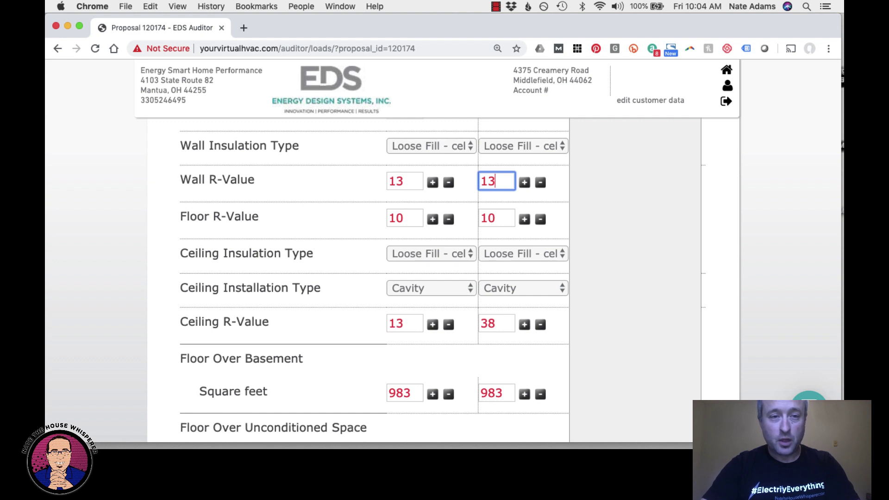
key(Tab)
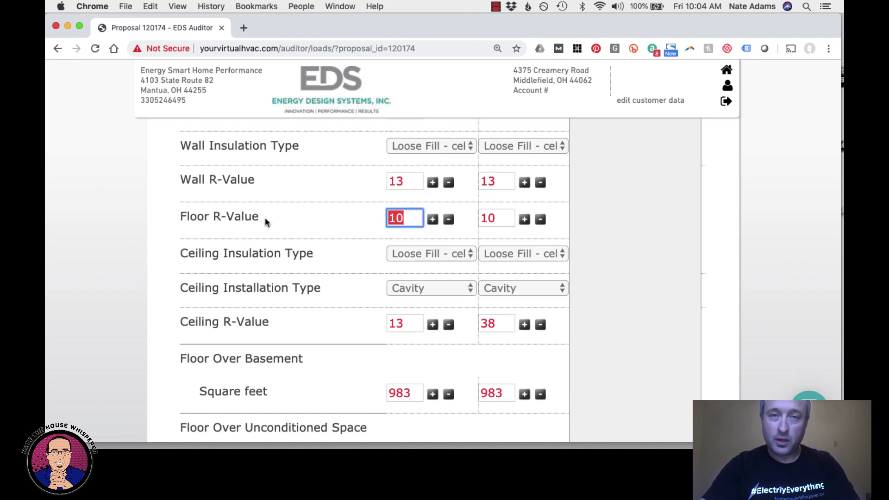
scroll(275, 221, down, 1)
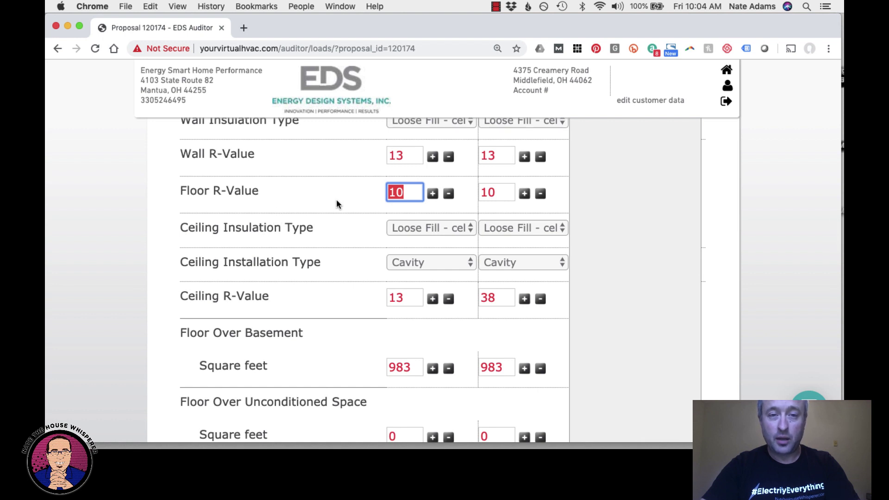
scroll(337, 204, down, 1)
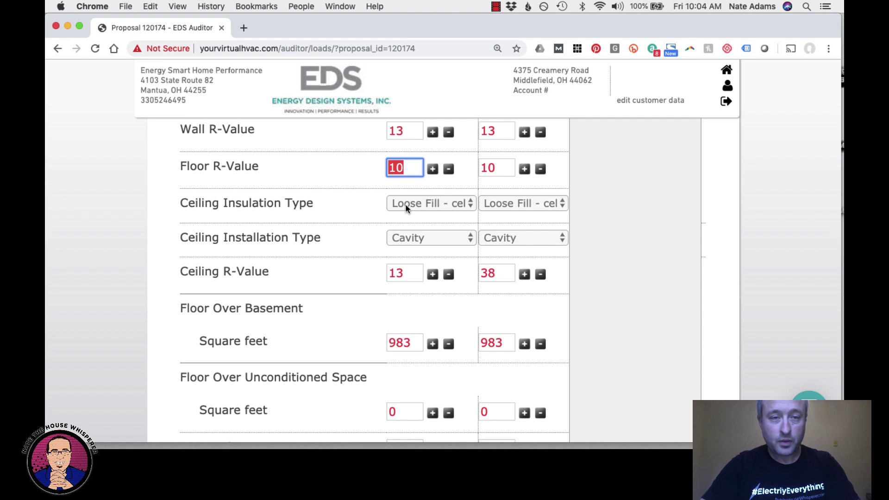
click(409, 206)
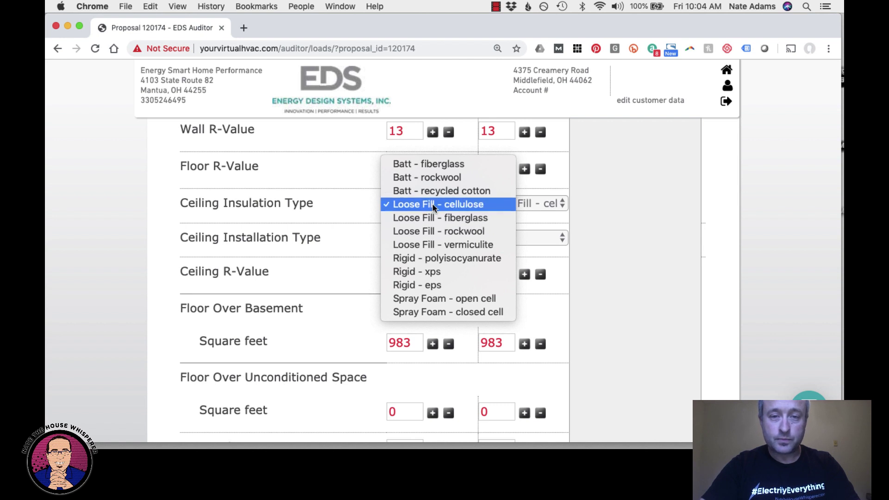
click(433, 165)
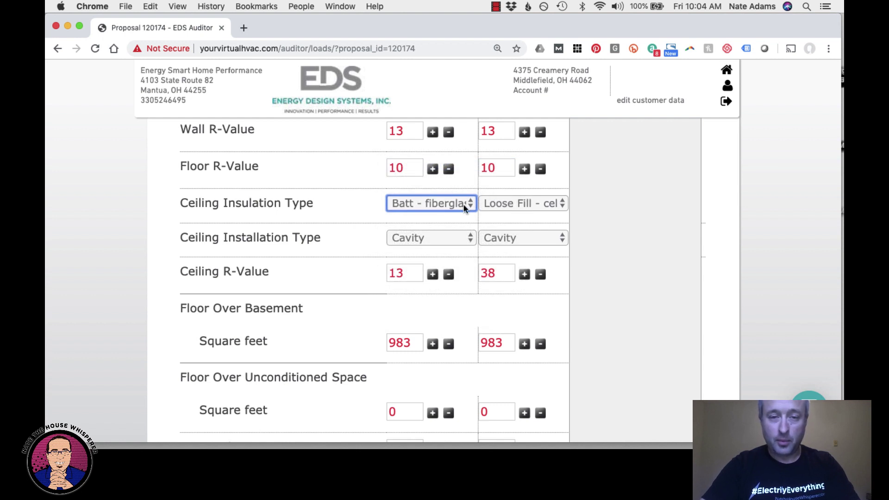
click(508, 205)
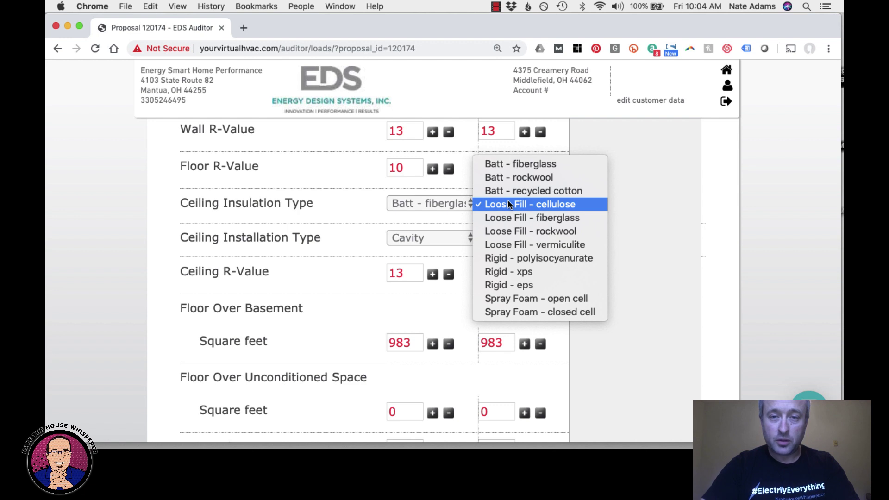
click(507, 204)
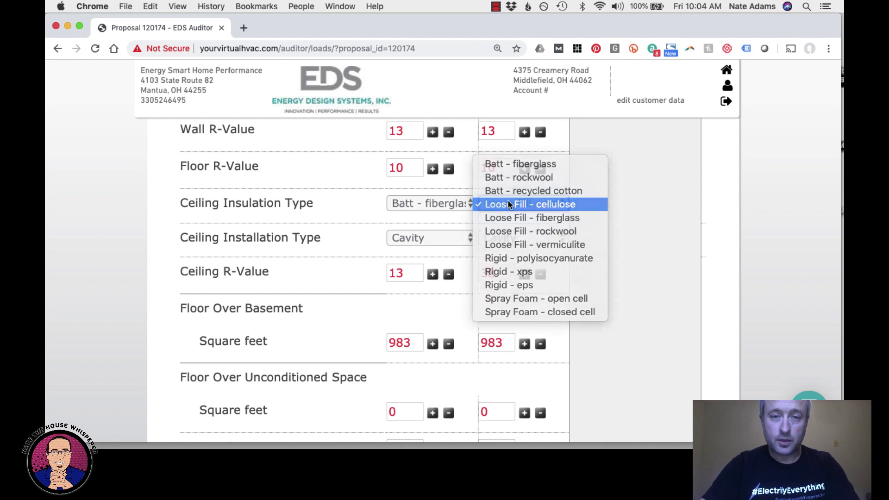
click(451, 204)
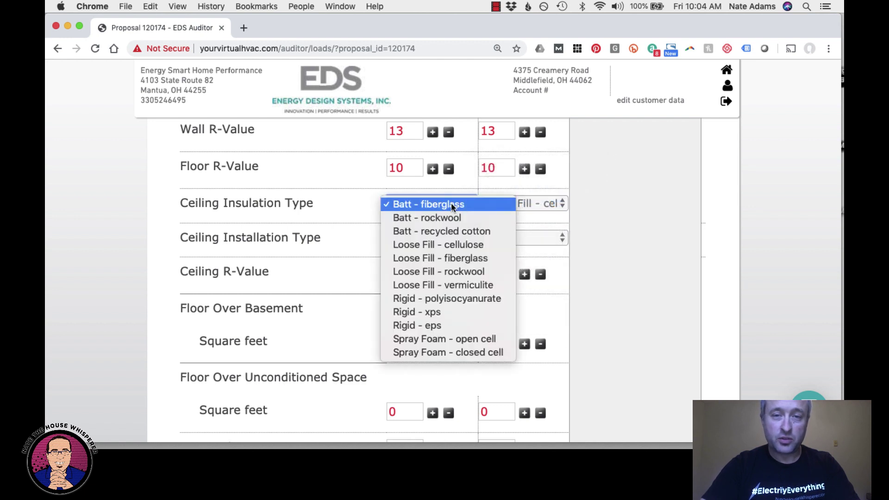
click(448, 249)
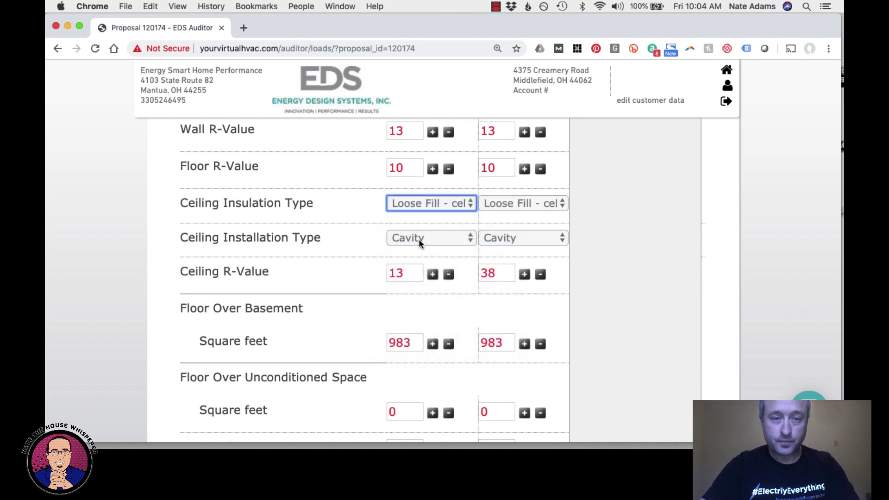
Set the current home's ceiling R-value to 30
scroll(419, 239, down, 3)
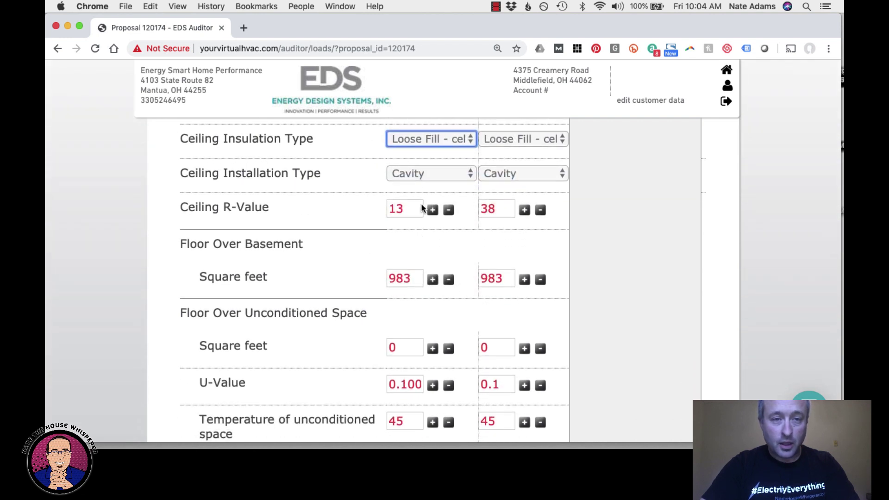
drag(411, 208, 387, 205)
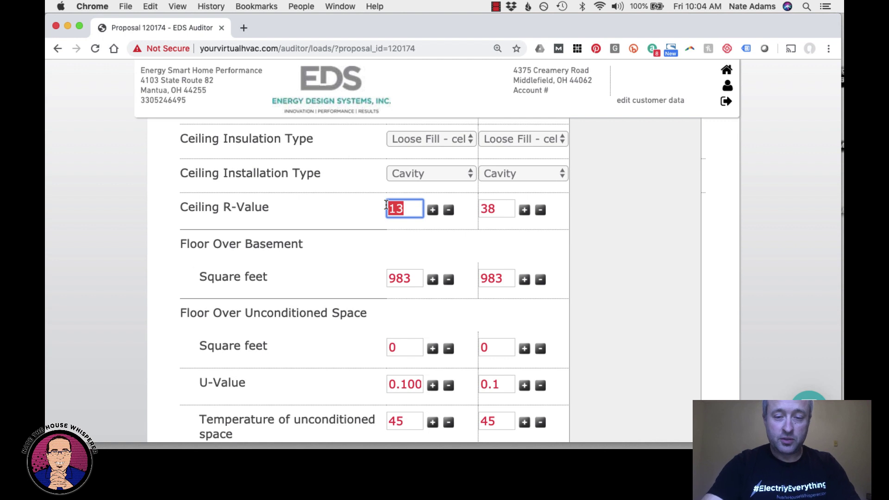
text(30)
key(Tab)
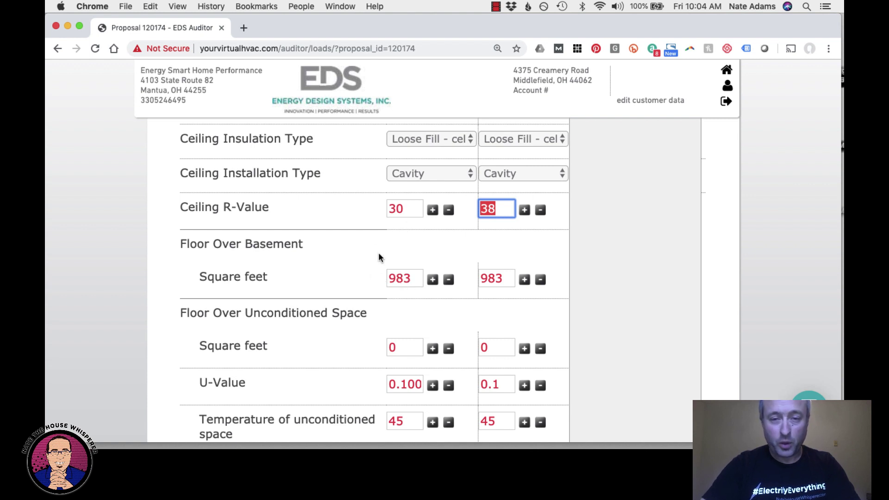
Set the below-grade basement area to 983 square feet for both the current and the retro-fitted home
scroll(379, 252, down, 2)
scroll(379, 254, down, 2)
scroll(379, 254, down, 3)
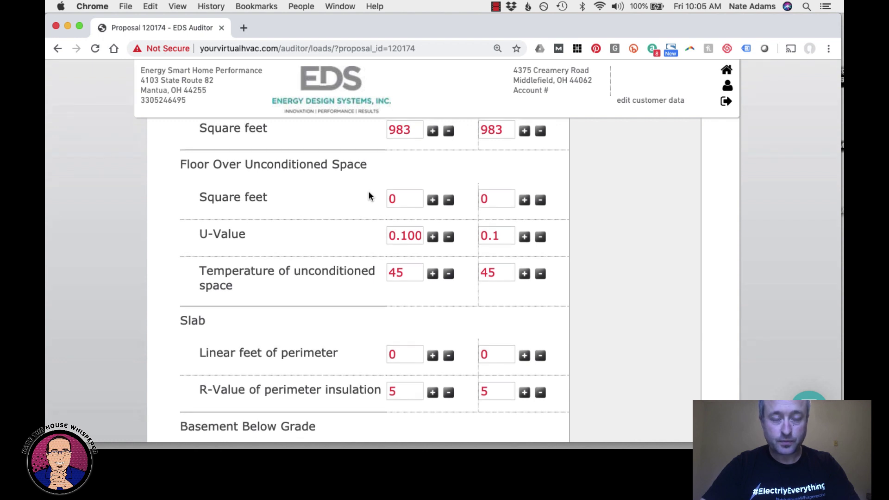
scroll(369, 195, down, 3)
scroll(370, 196, down, 3)
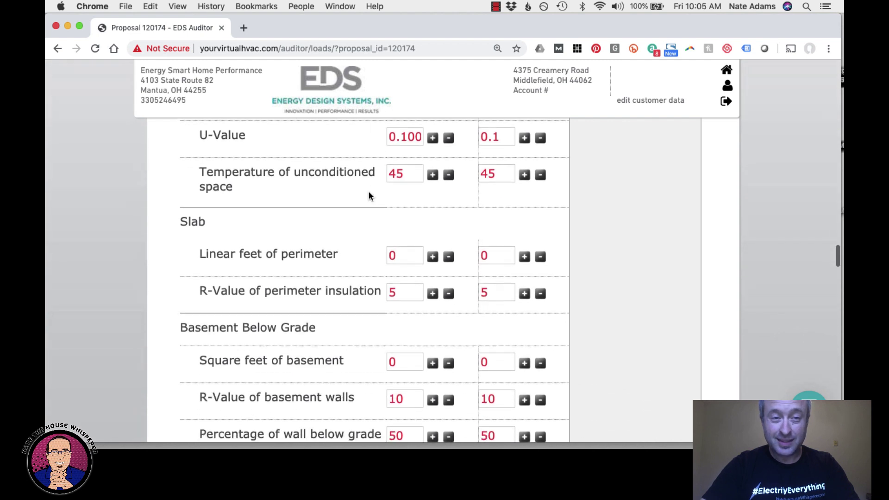
scroll(369, 196, down, 3)
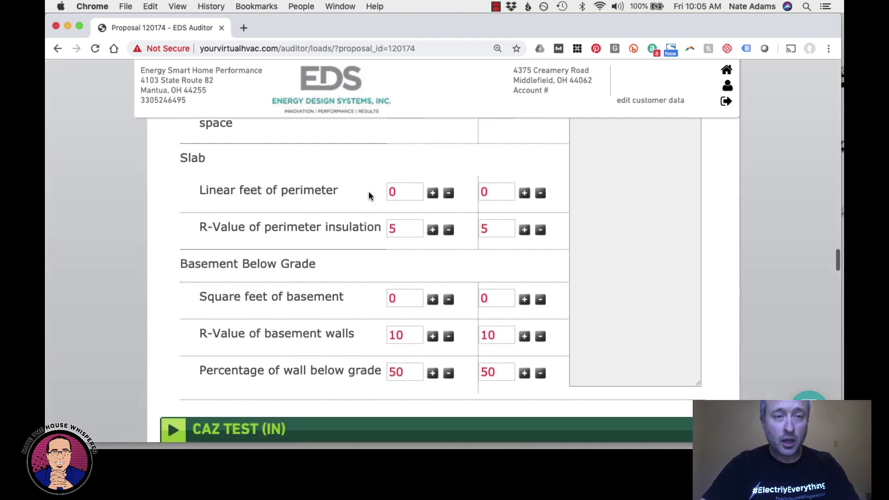
scroll(332, 198, down, 3)
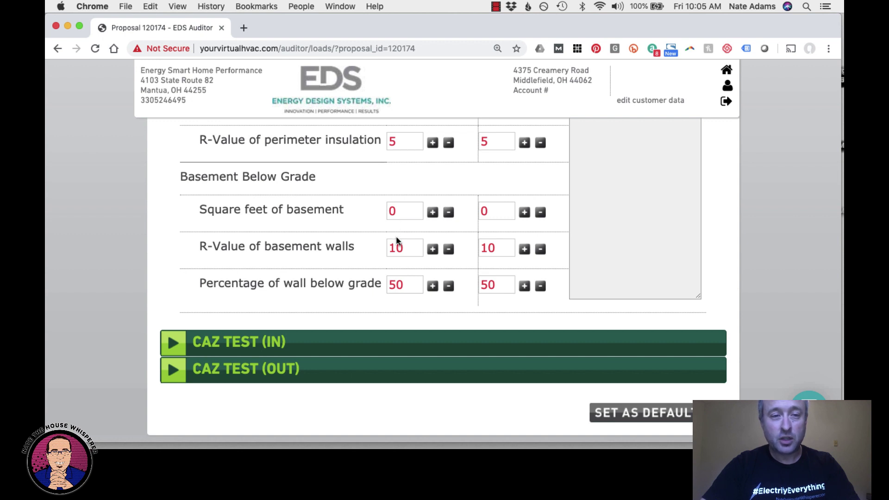
double_click(399, 211)
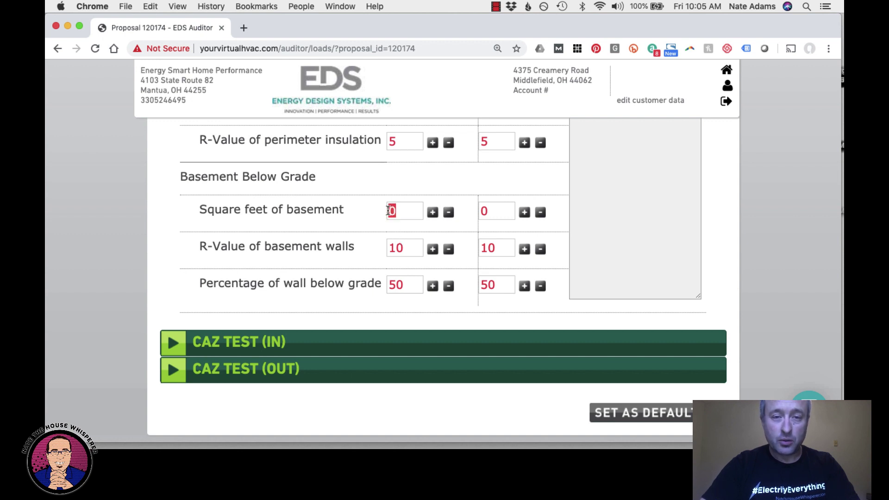
text(98)
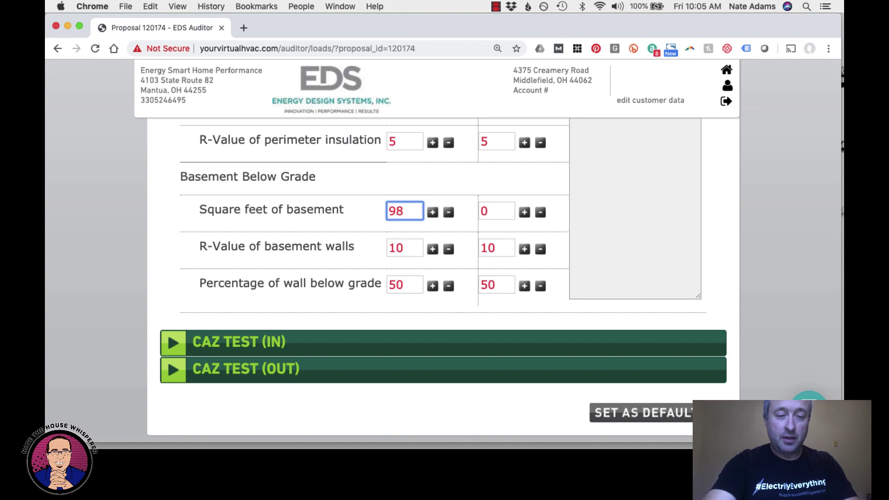
text(3)
key(Tab)
text(983)
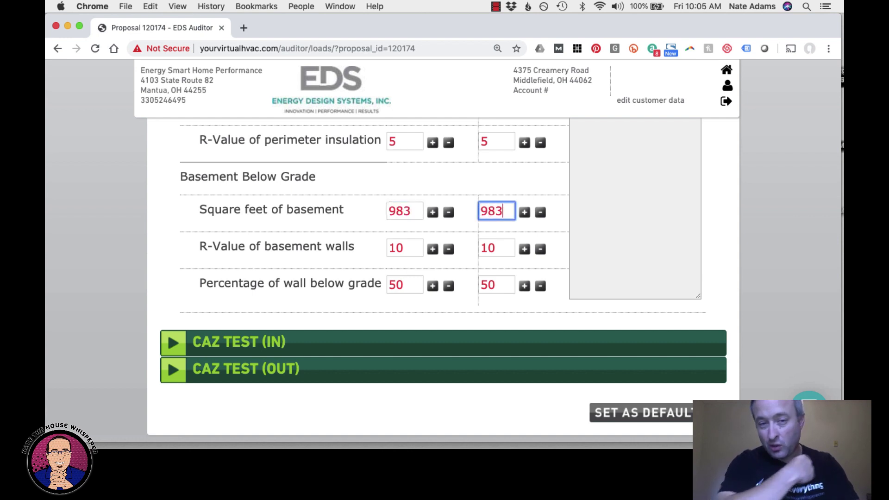
Set the R-value of the basement walls to 5 for the current home and 15 for the retro-fitted home
key(Tab)
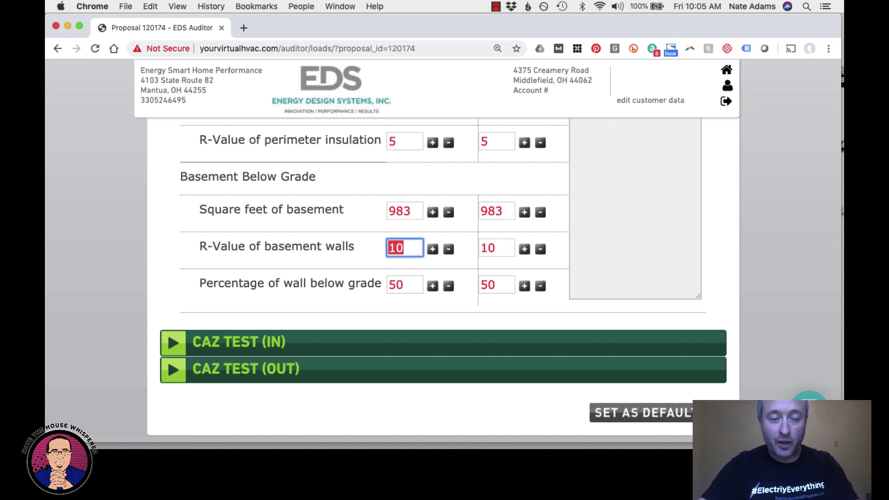
text(5)
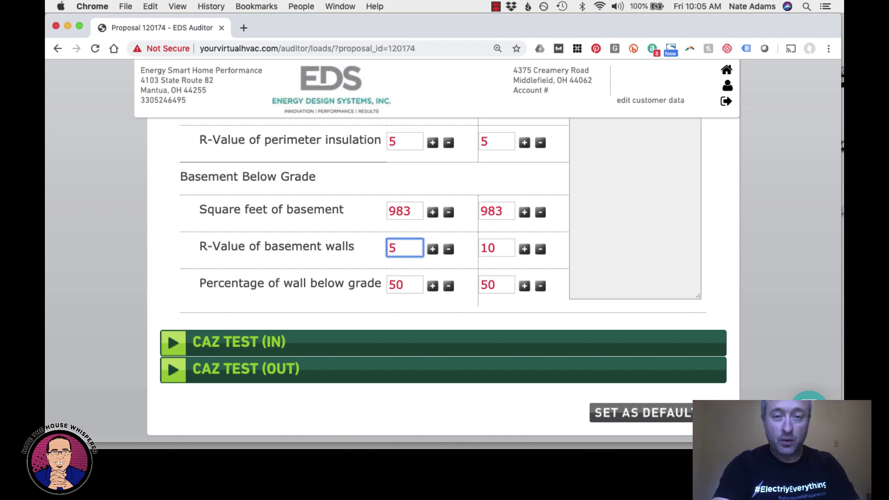
key(Tab)
text(15)
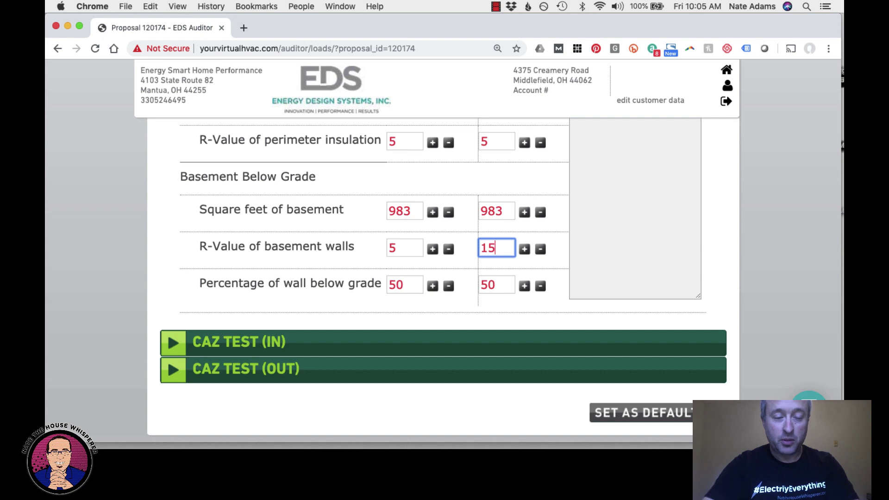
Set the percentage of basement wall below grade to 30 for both the current and the retro-fitted home
key(Tab)
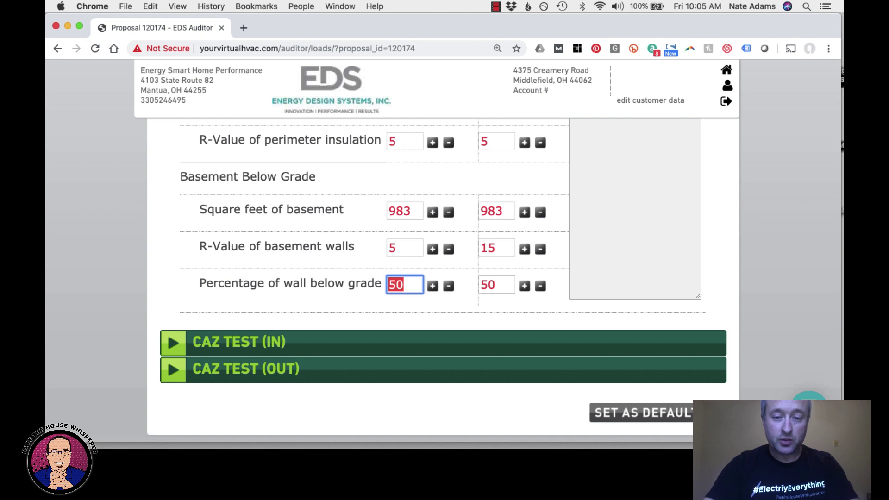
text(30)
key(Tab)
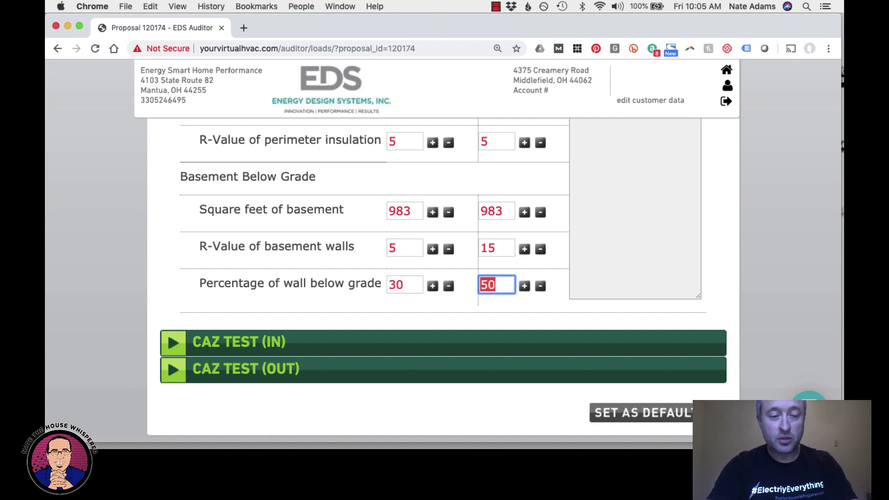
text(30)
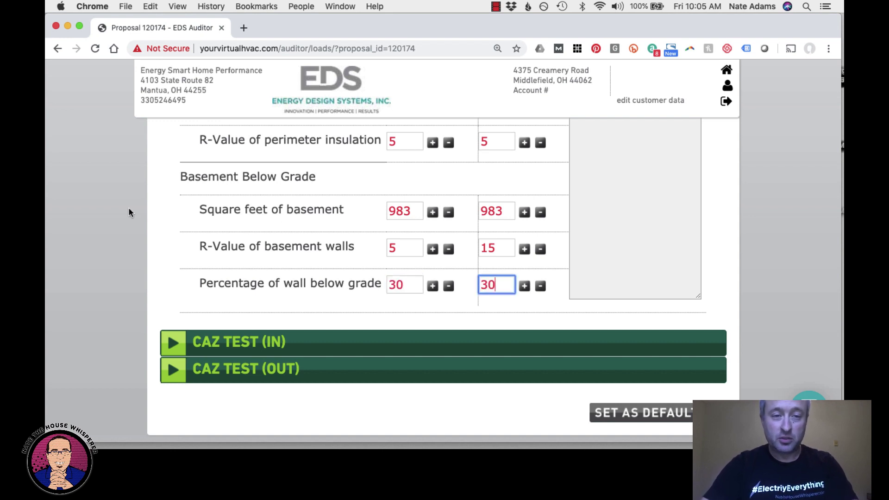
click(167, 231)
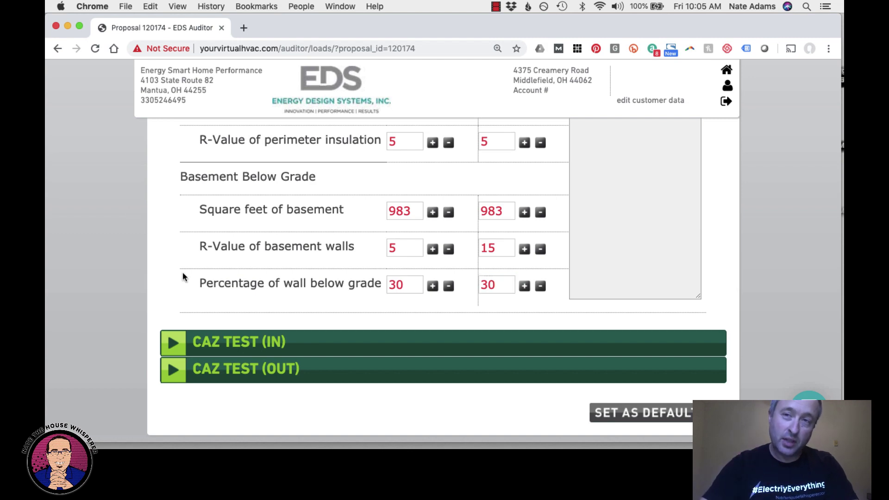
Adjust the heating cost correction to -0.27 and the cooling cost correction to -0.05
scroll(183, 277, up, 20)
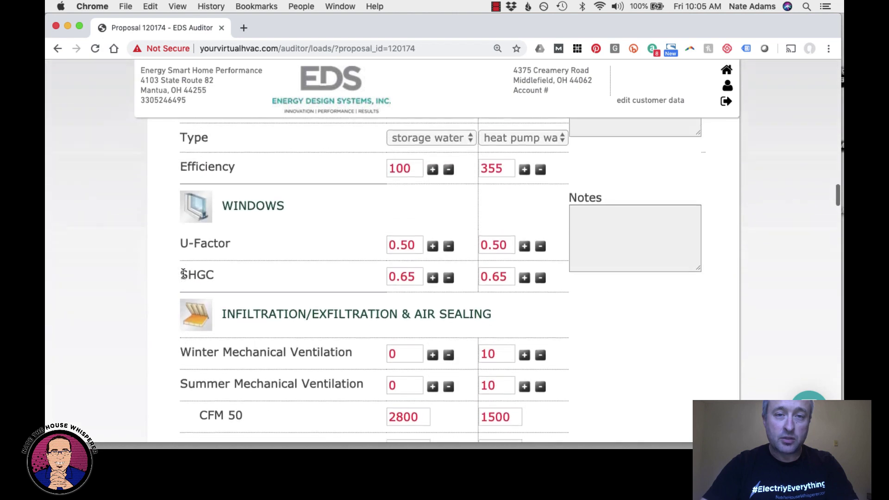
scroll(183, 273, up, 5)
scroll(183, 273, up, 4)
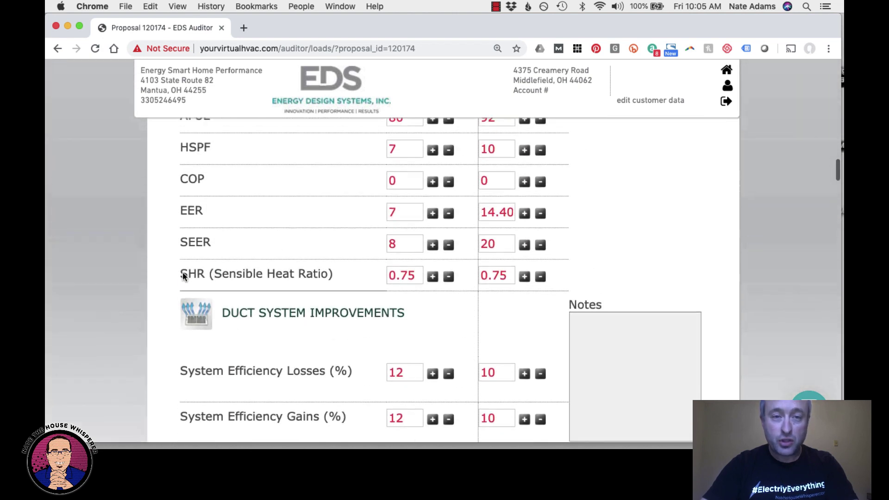
scroll(183, 276, up, 10)
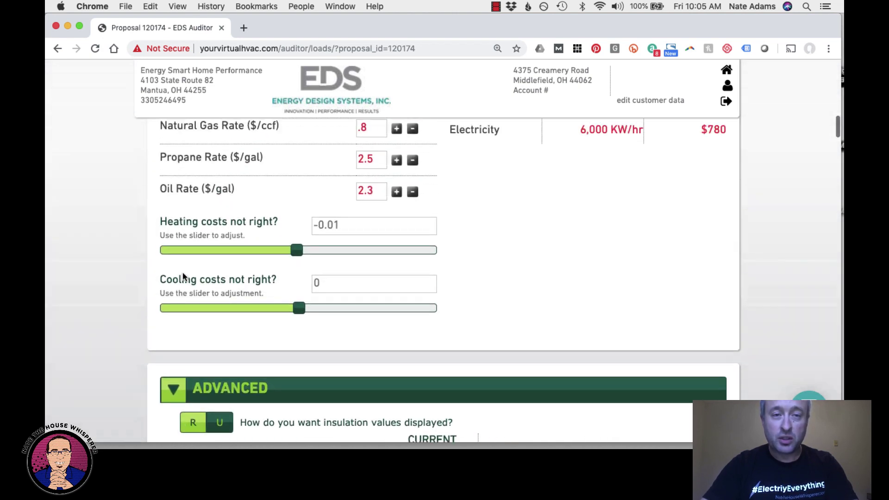
scroll(183, 277, up, 5)
scroll(183, 274, down, 3)
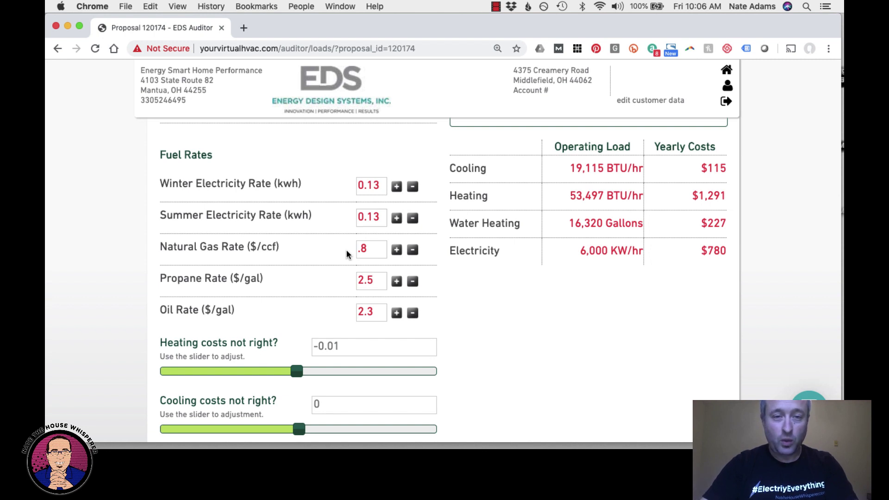
scroll(346, 249, down, 2)
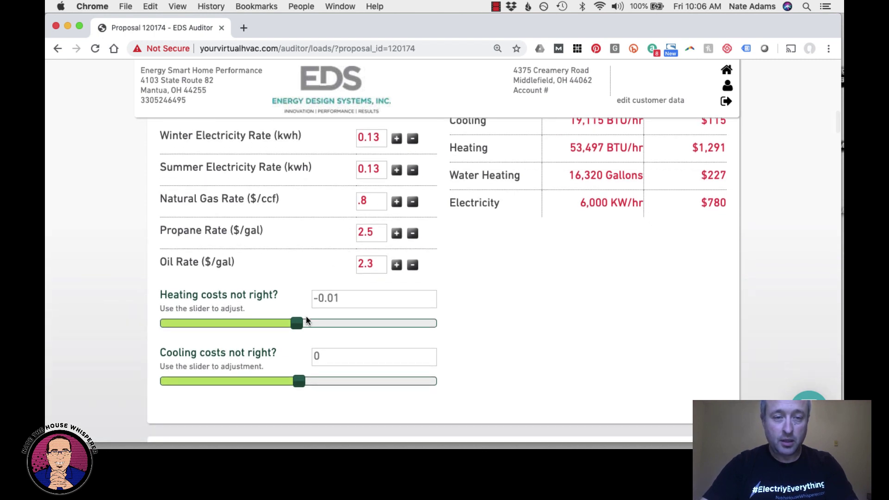
drag(295, 324, 258, 323)
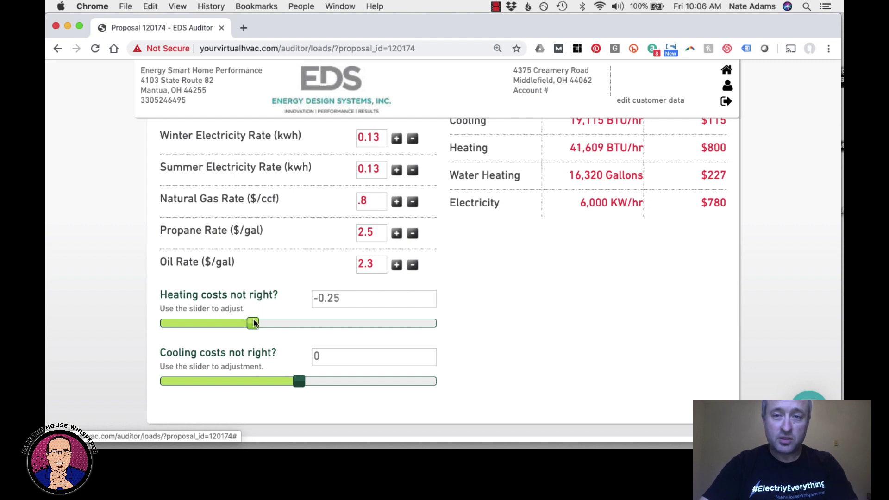
drag(253, 324, 250, 325)
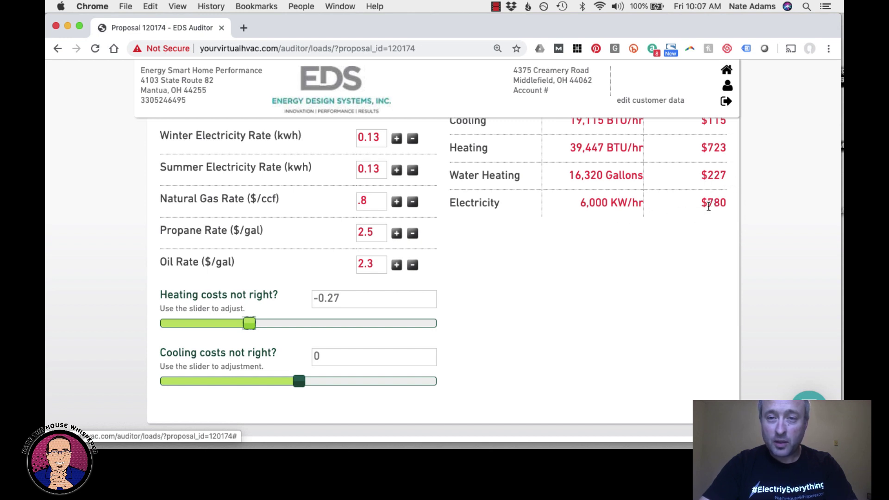
scroll(669, 199, up, 2)
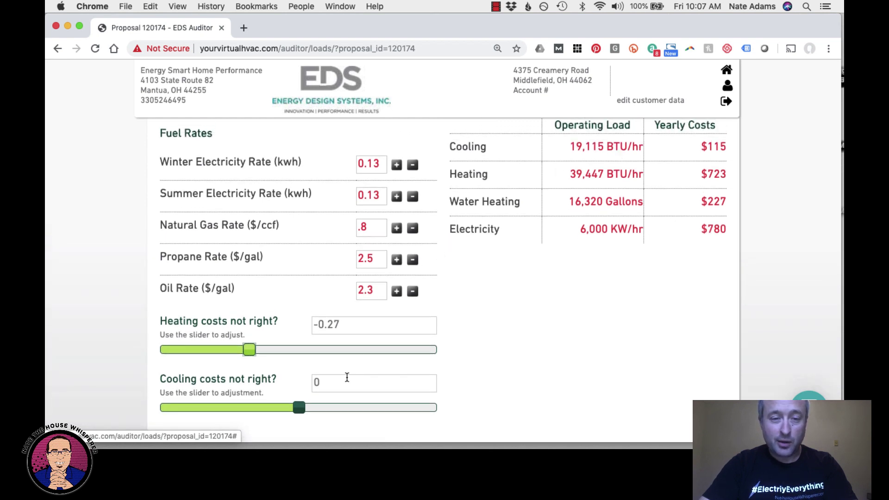
drag(300, 411, 290, 410)
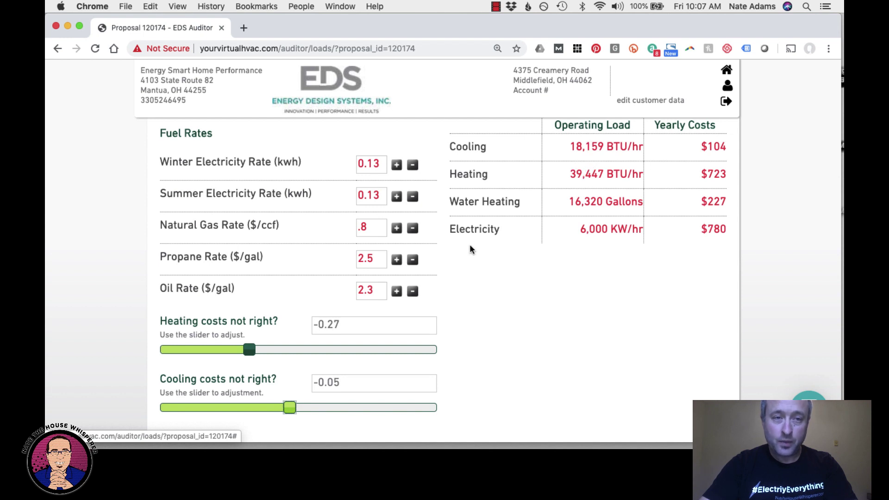
Review the loads graph and compare the estimated home costs by area of use before and after improvements
scroll(470, 246, up, 5)
scroll(470, 245, up, 6)
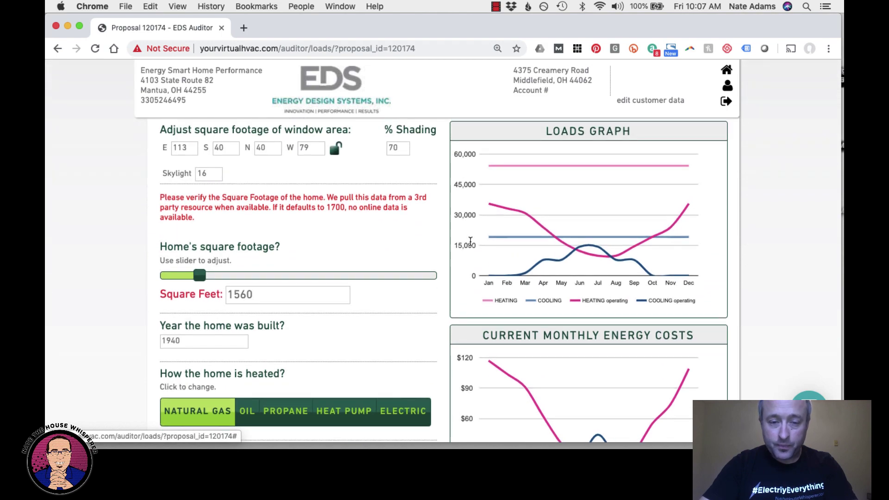
scroll(470, 244, down, 20)
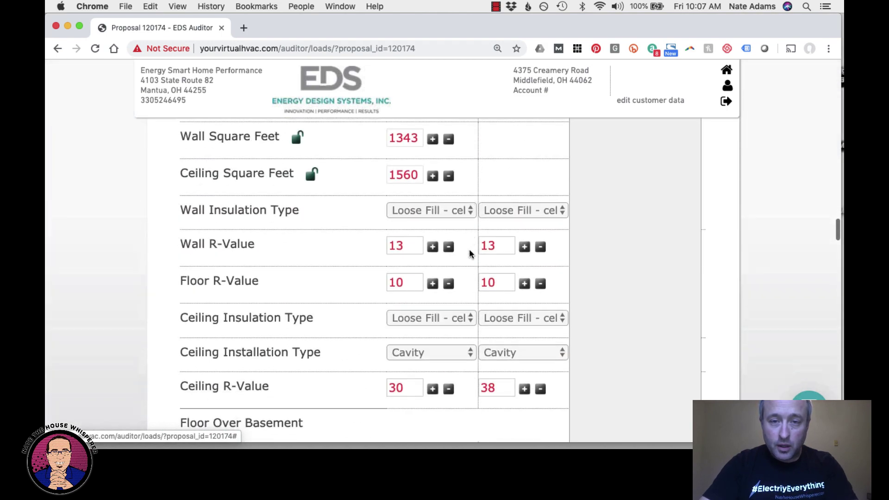
scroll(469, 250, down, 15)
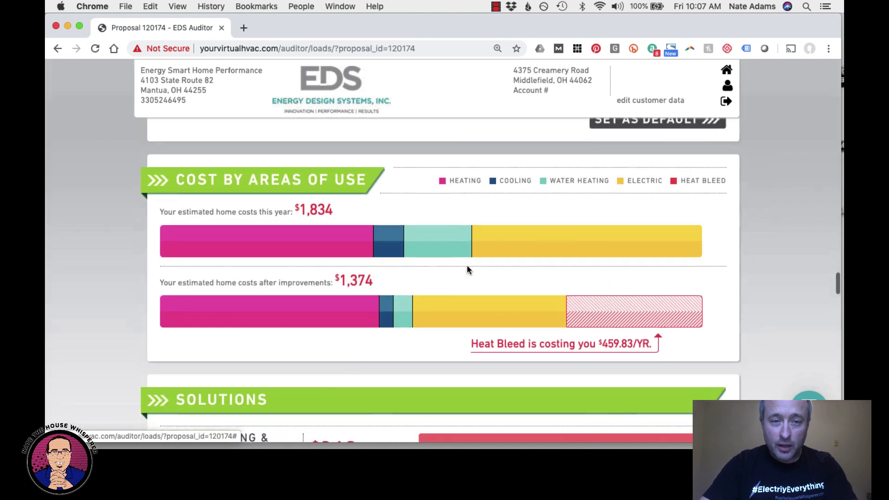
scroll(467, 267, down, 2)
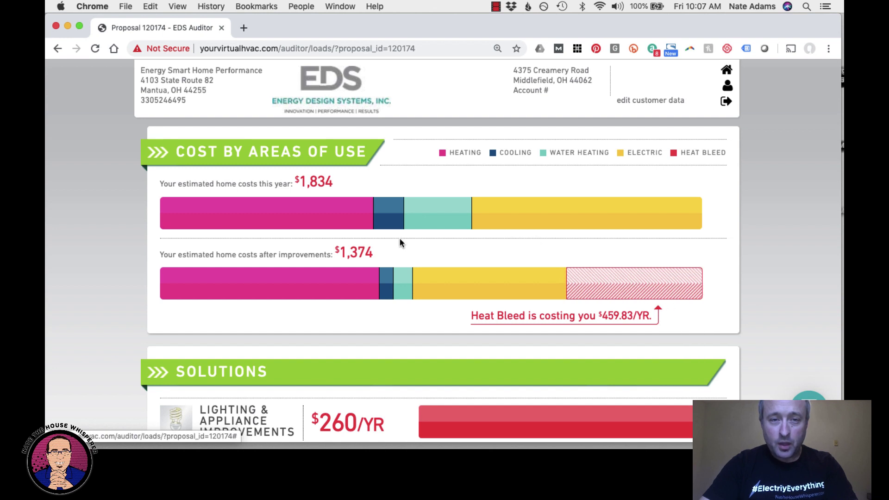
scroll(401, 241, down, 1)
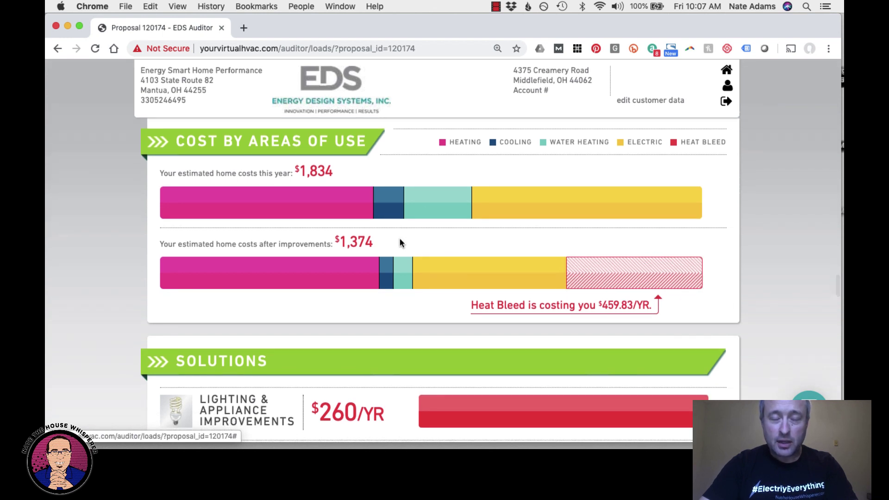